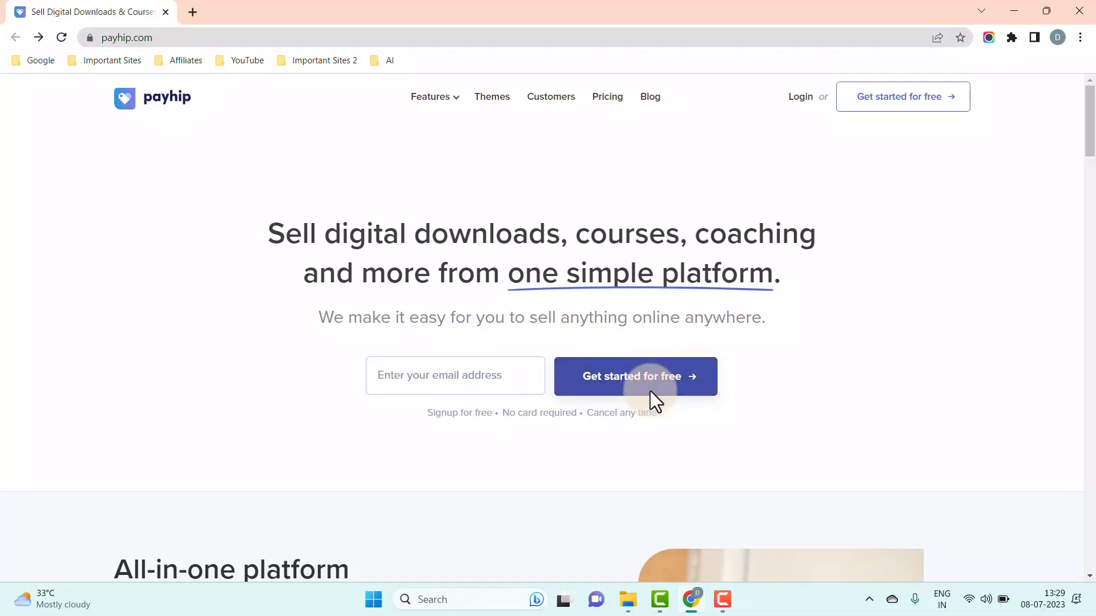
# - Sign up for a free Payhip account with the user's email address and a password
pyautogui.click(960, 109)
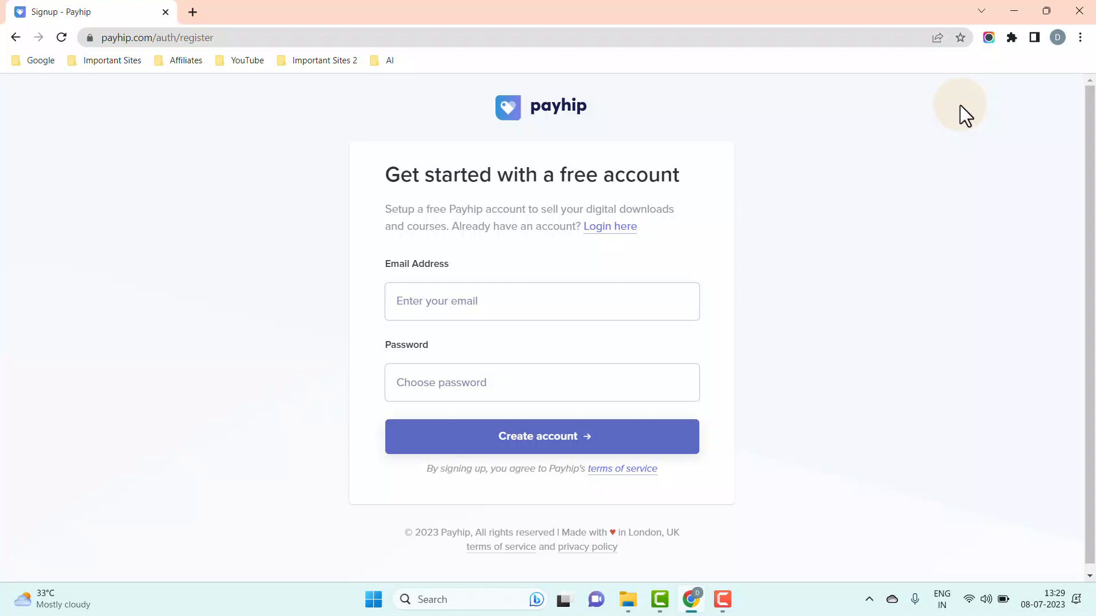
pyautogui.click(595, 302)
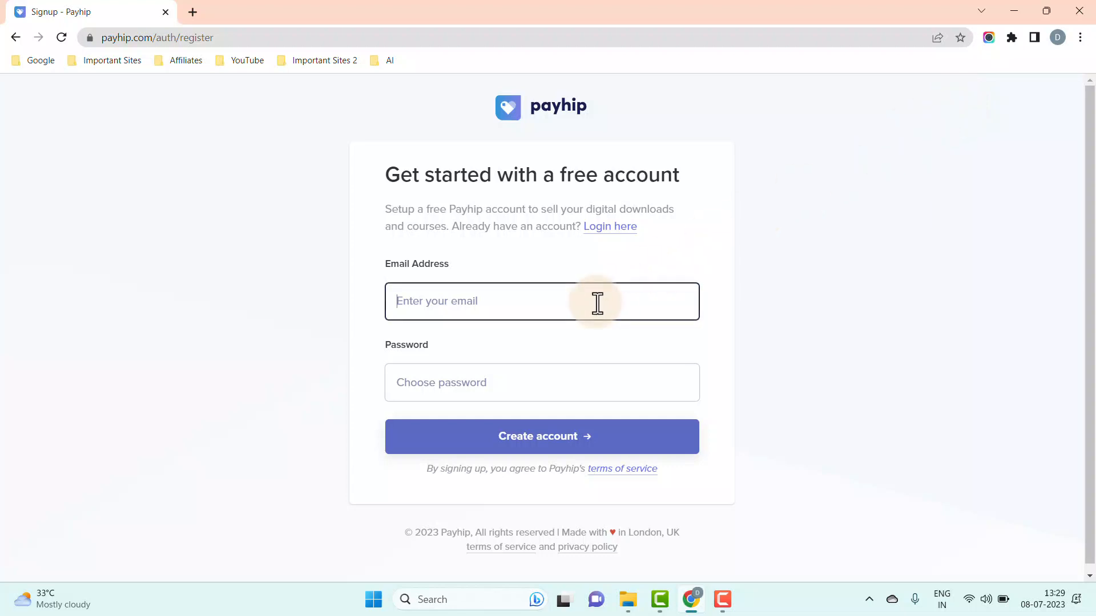
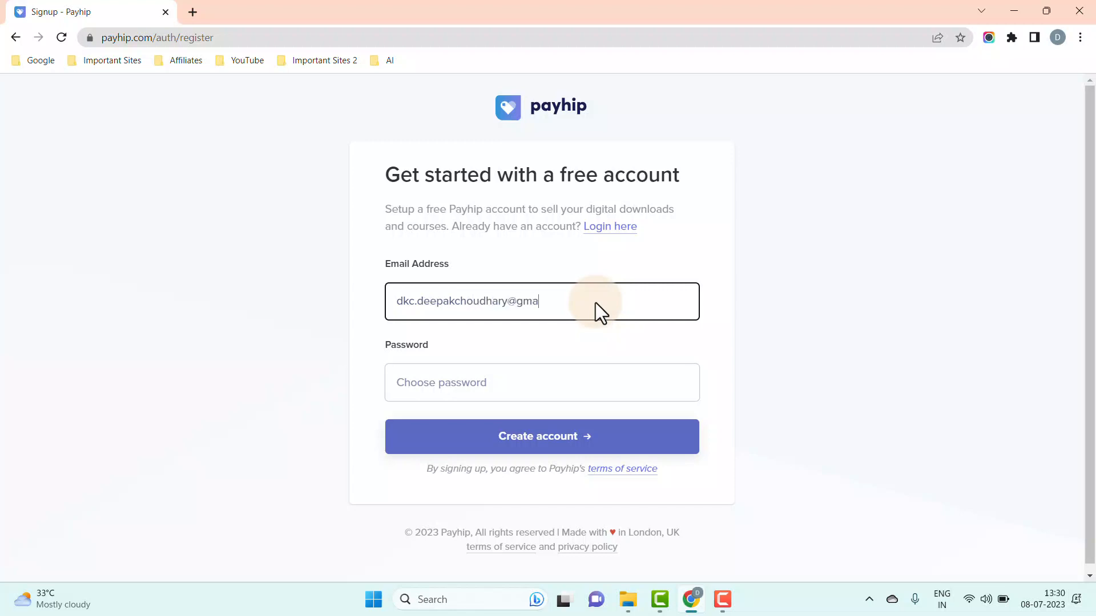
pyautogui.press('Tab')
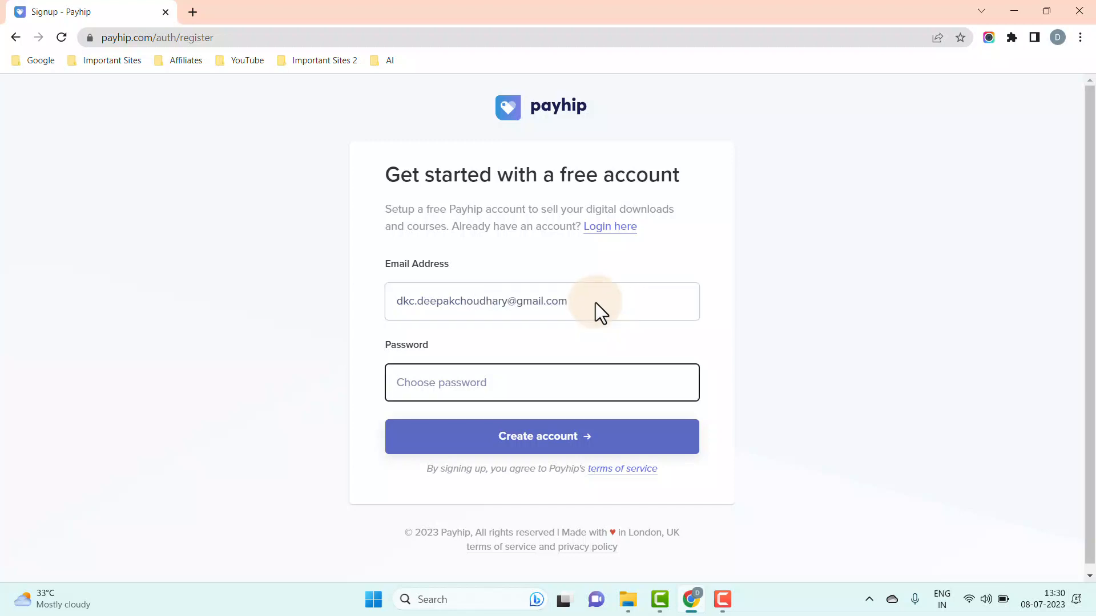
pyautogui.write('D**********')
pyautogui.click(488, 438)
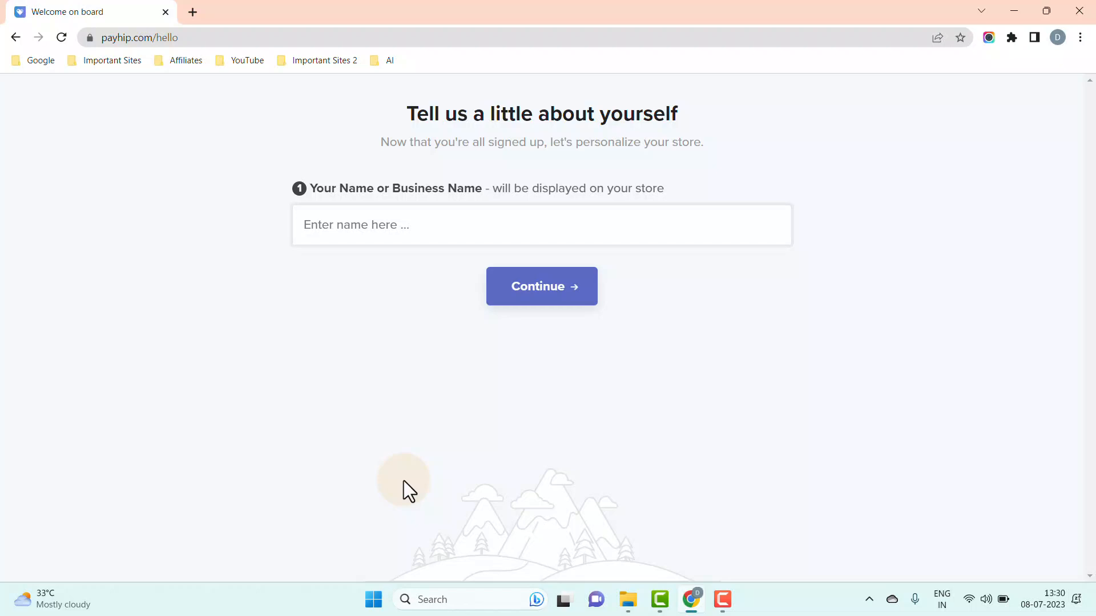
# - Name the store 'dkc@store', keep the suggested username, and finish onboarding to the dashboard
pyautogui.click(350, 226)
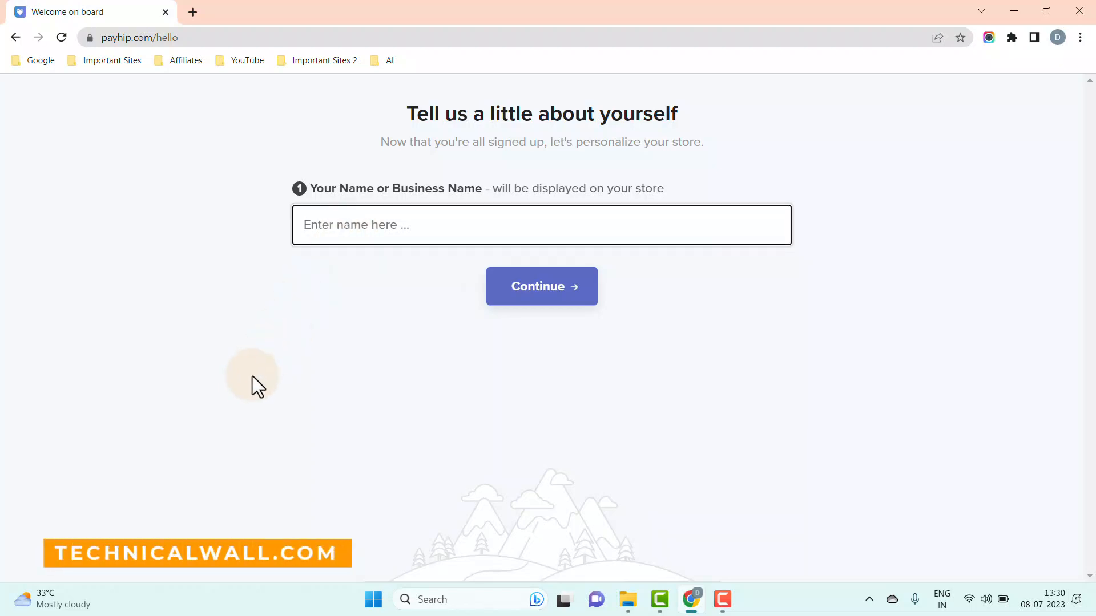
pyautogui.write('dkc')
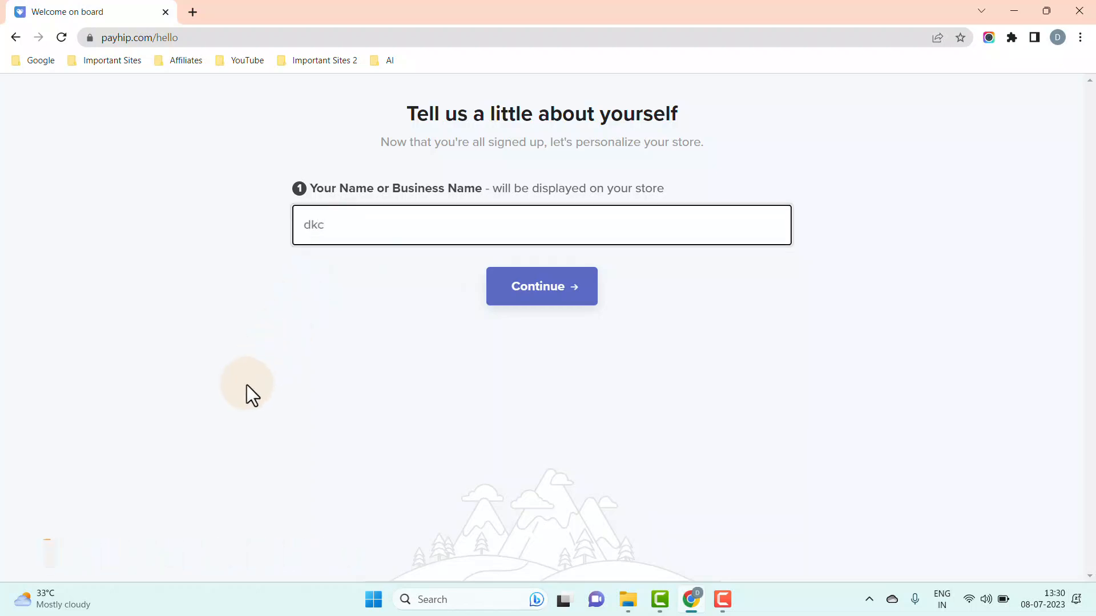
pyautogui.write('@store')
pyautogui.click(542, 301)
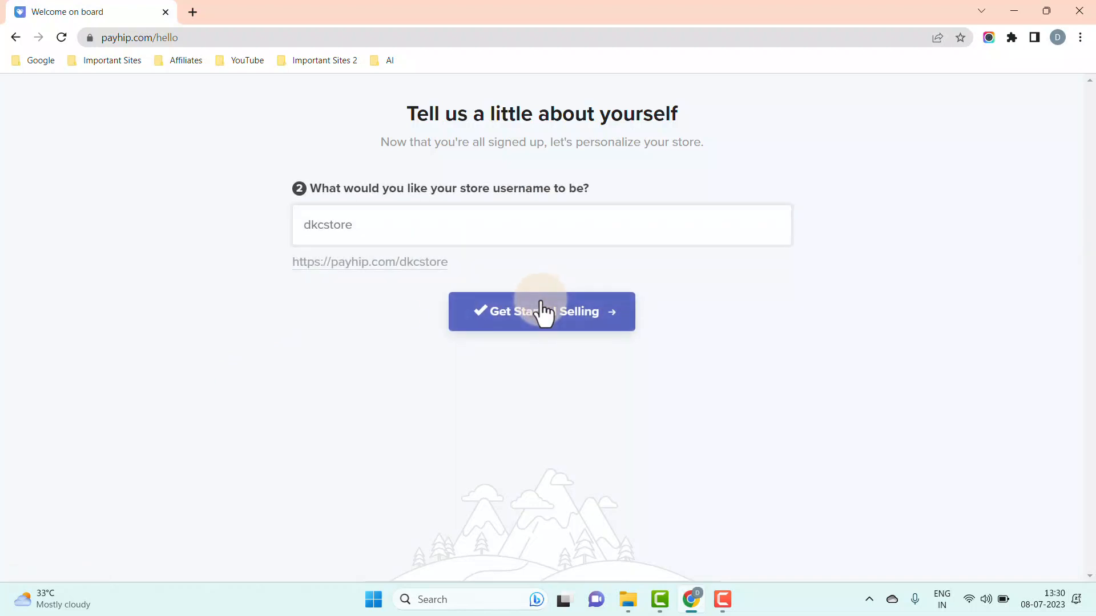
pyautogui.click(545, 324)
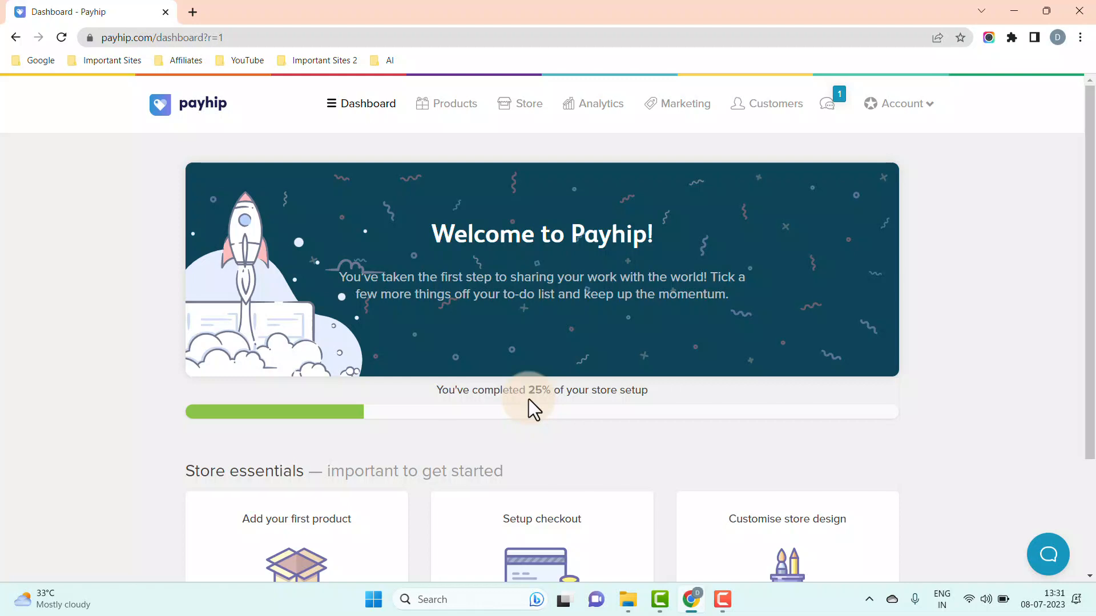
# - Start a new Digital Product from the Add your first product card
pyautogui.scroll(-3, 379, 522)
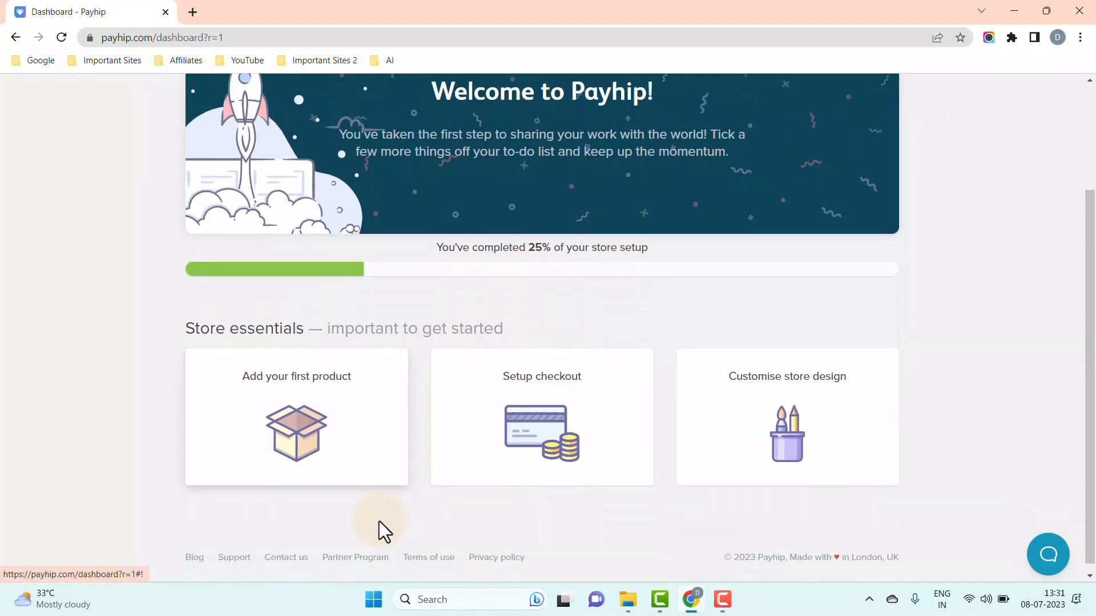
pyautogui.click(376, 461)
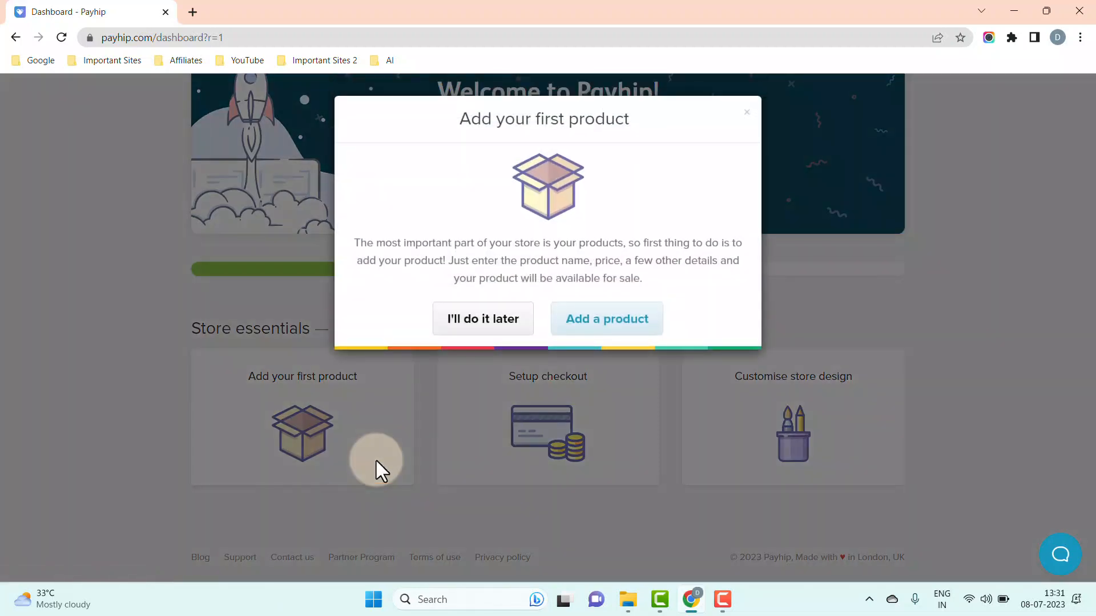
pyautogui.click(637, 331)
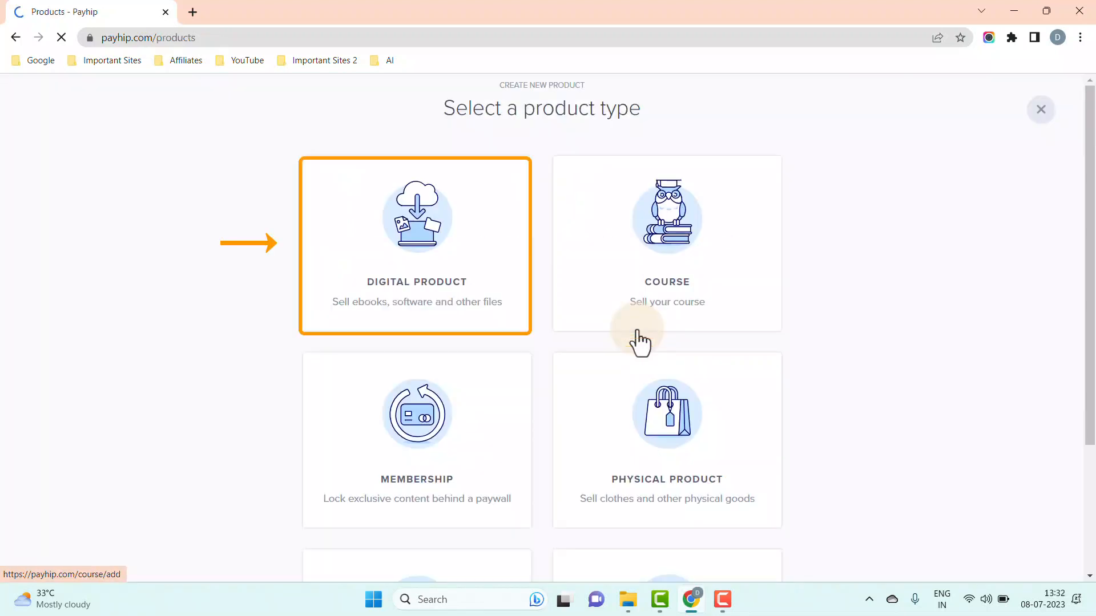
pyautogui.click(516, 325)
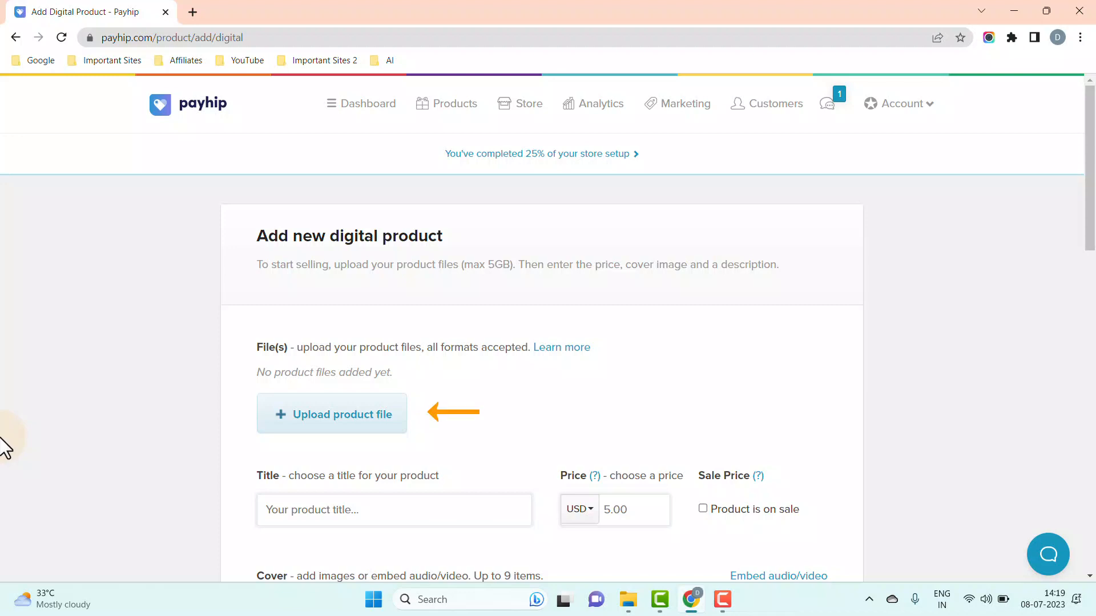
# - Upload 'Ultimate Toolkit for Affiliate Marketing.pdf' from Downloads as the product file
pyautogui.click(362, 427)
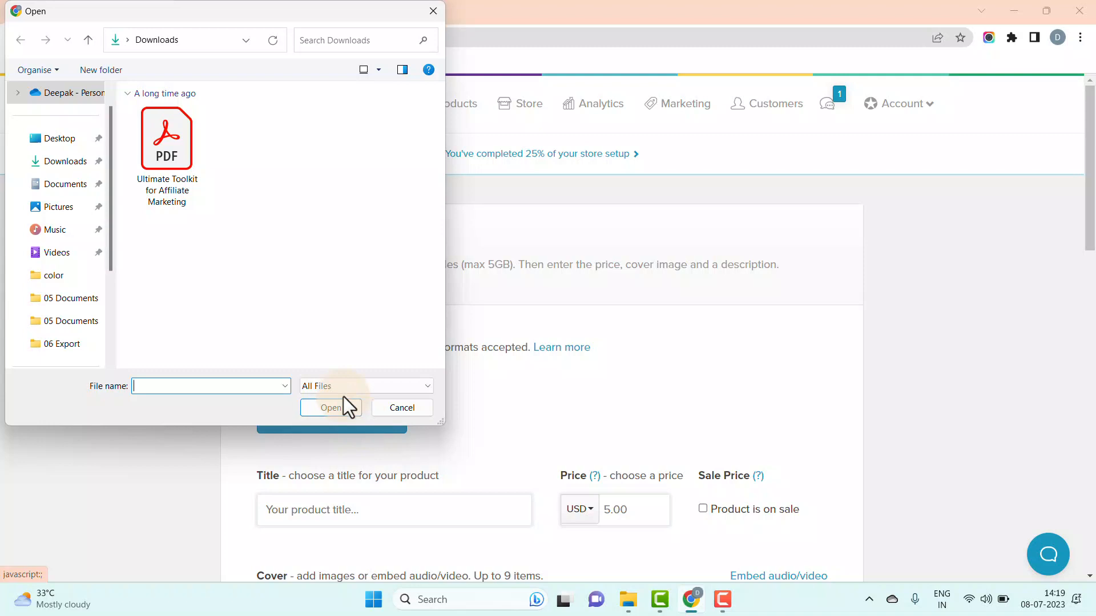
pyautogui.click(174, 149)
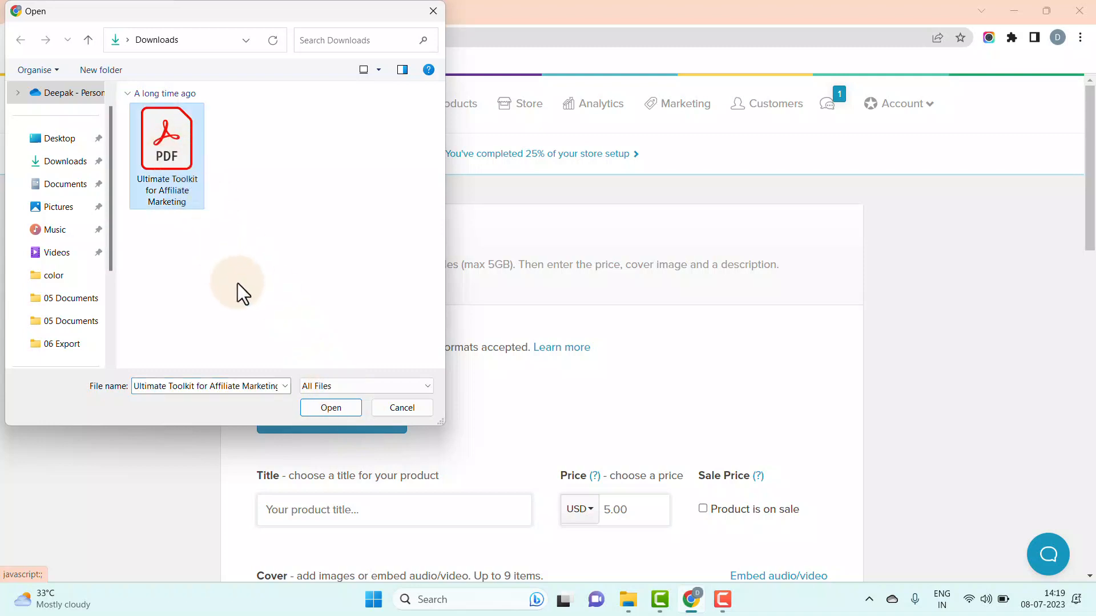
pyautogui.click(318, 414)
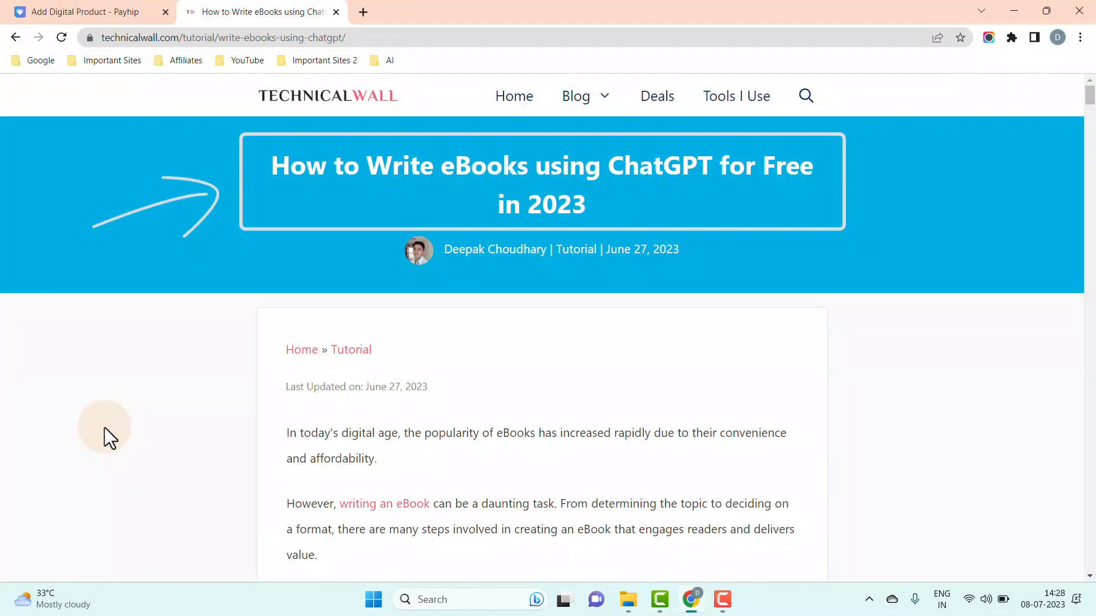
# - Read through the TechnicalWall eBook-writing article, then close its tab
pyautogui.scroll(-5, 104, 427)
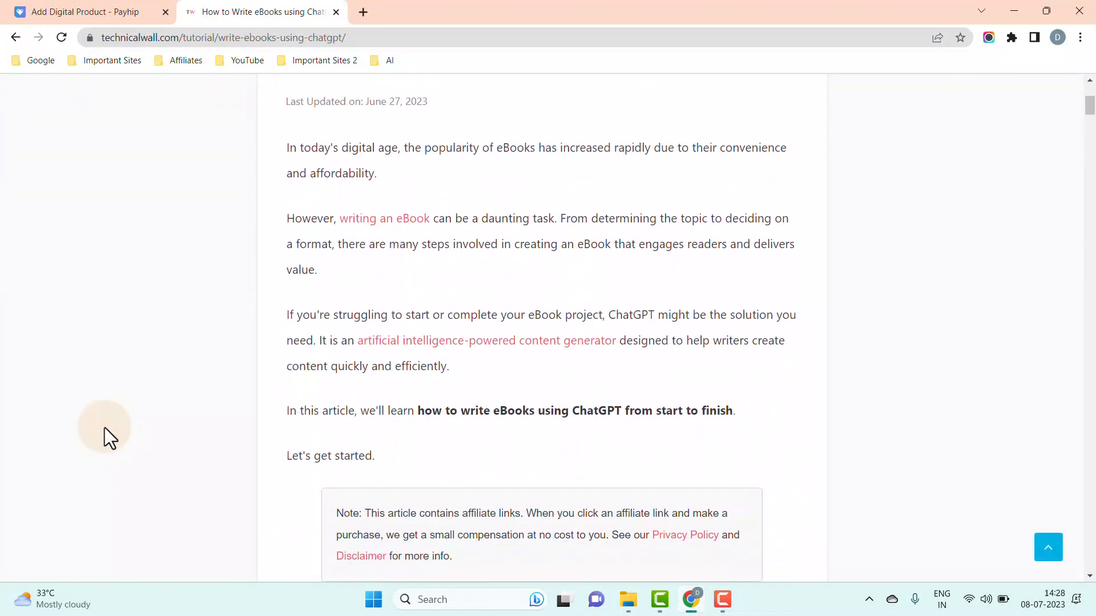
pyautogui.scroll(-7, 105, 427)
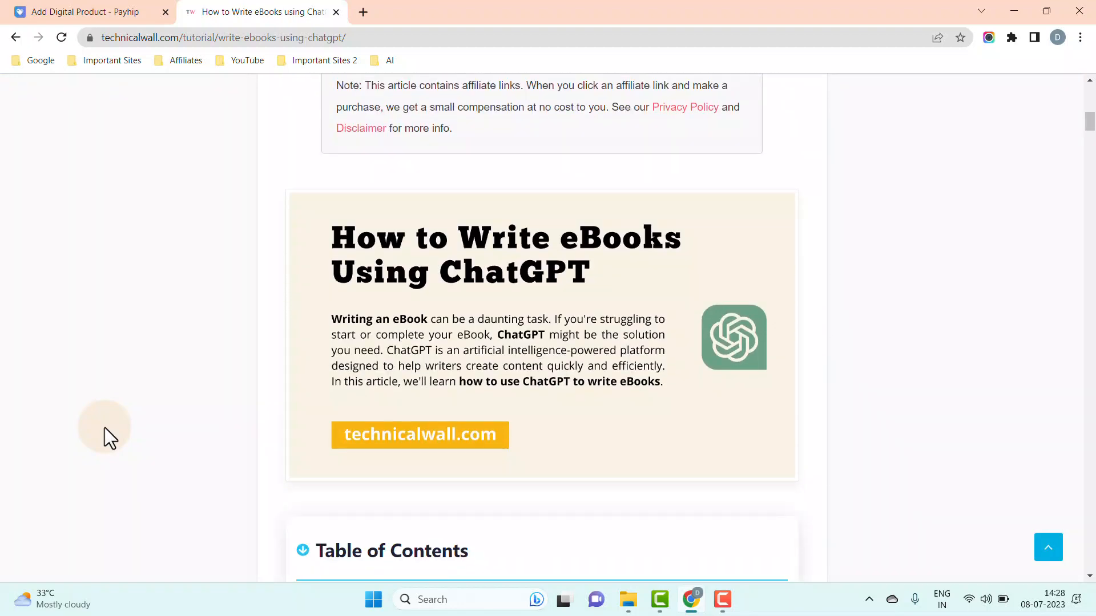
pyautogui.scroll(-7, 105, 427)
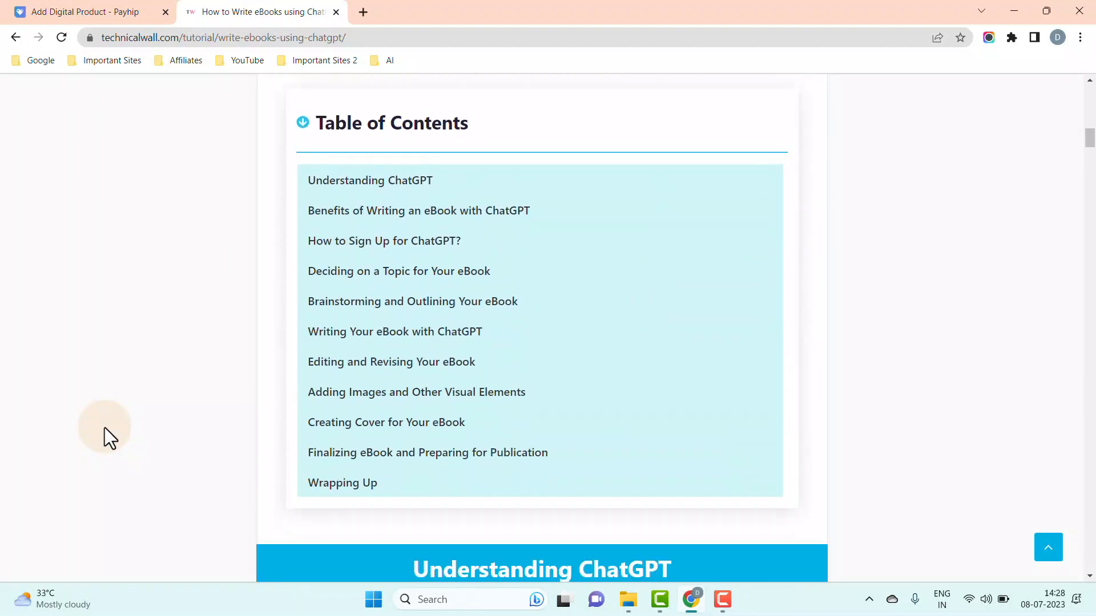
pyautogui.scroll(-7, 105, 427)
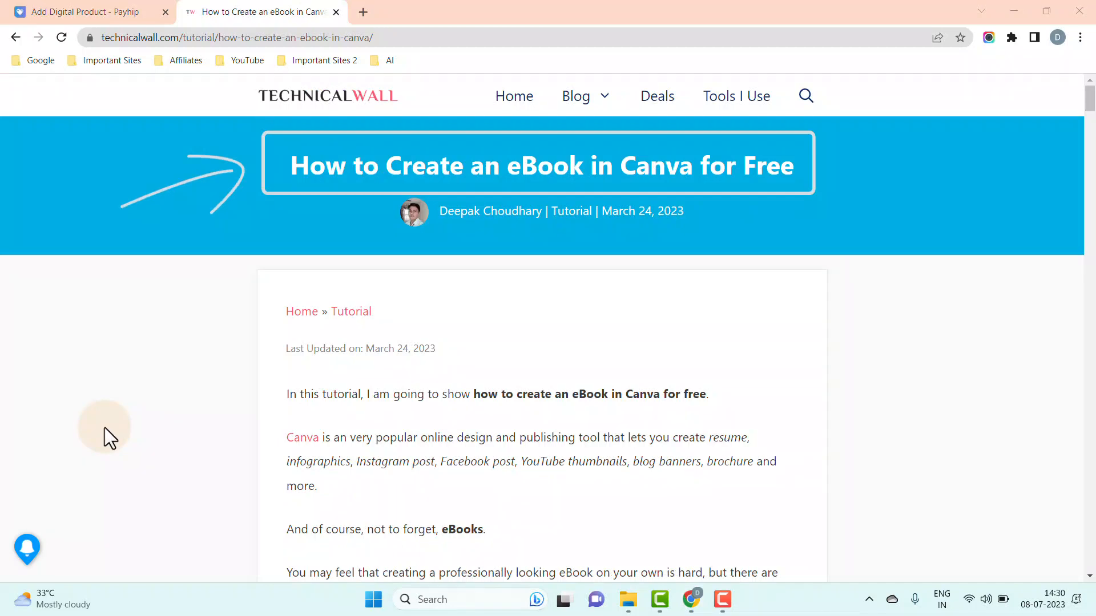
pyautogui.scroll(-10, 105, 427)
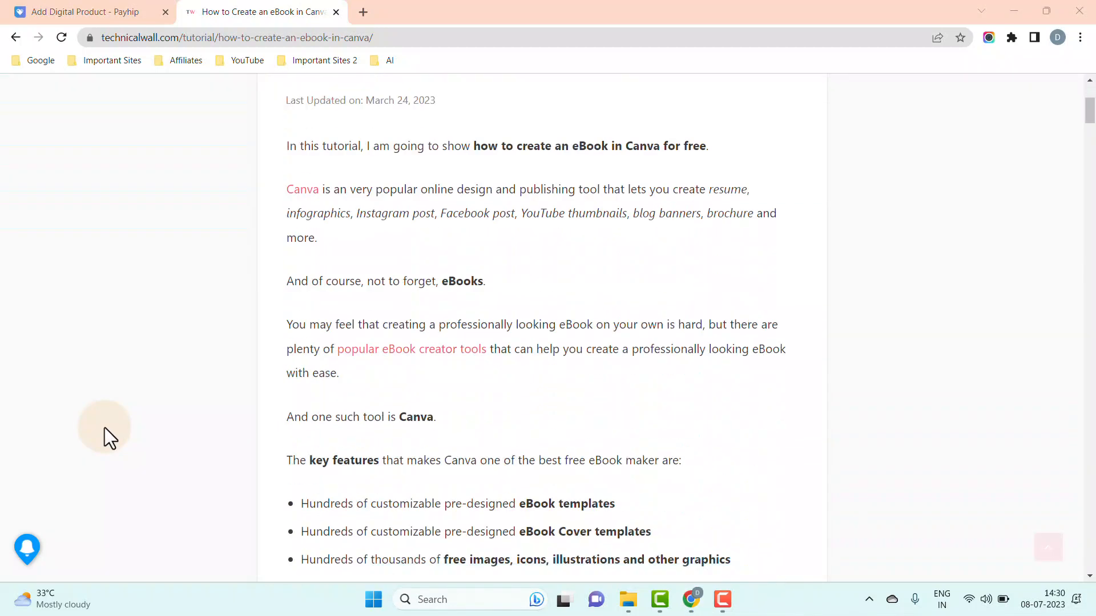
pyautogui.scroll(-2, 104, 427)
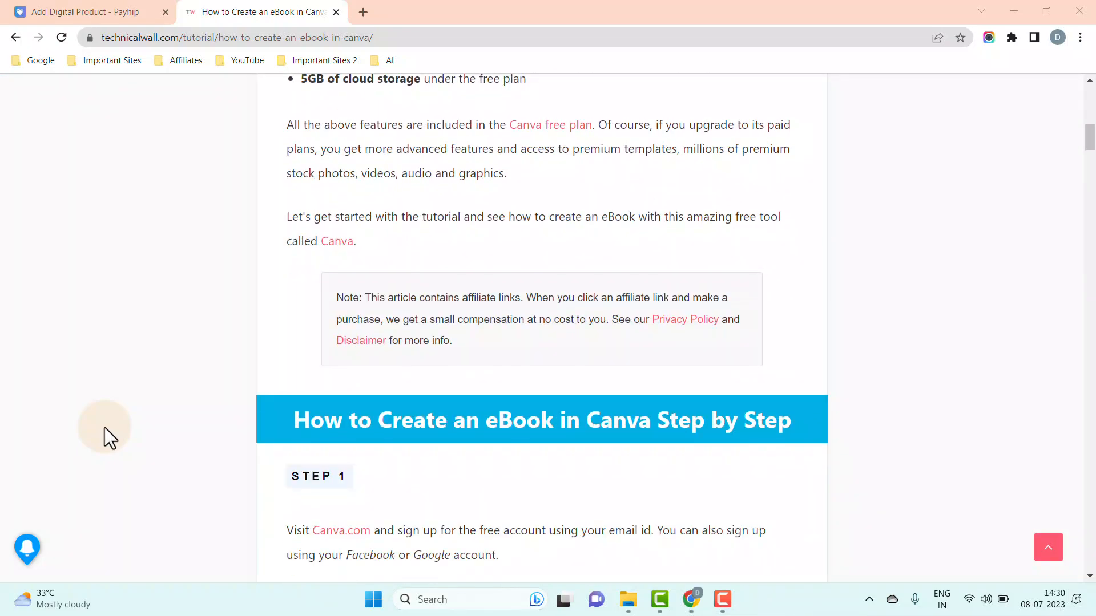
pyautogui.scroll(-6, 104, 427)
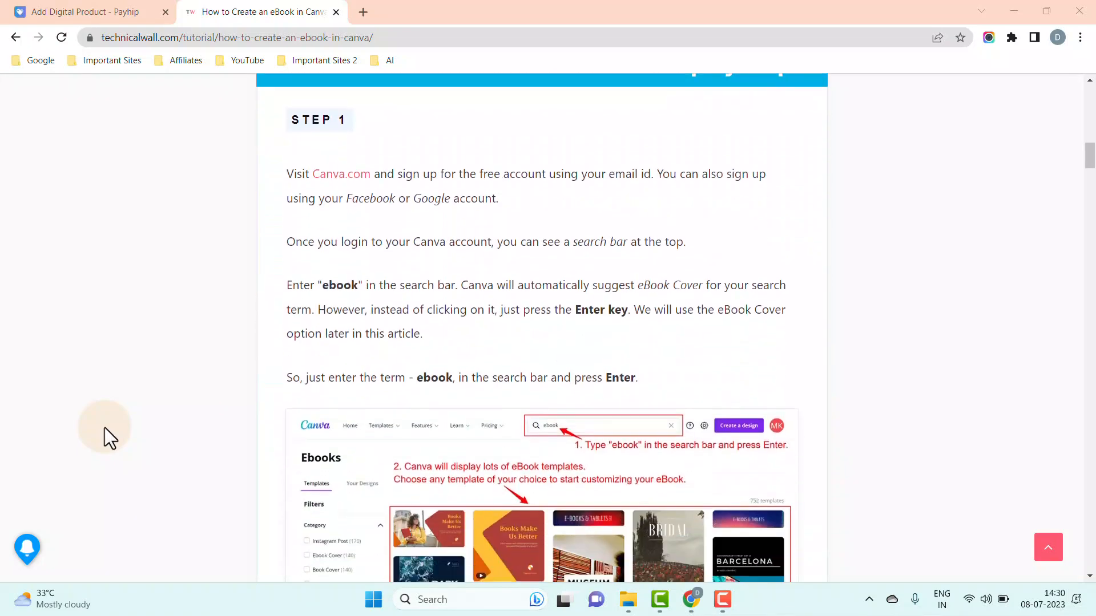
pyautogui.scroll(-5, 105, 427)
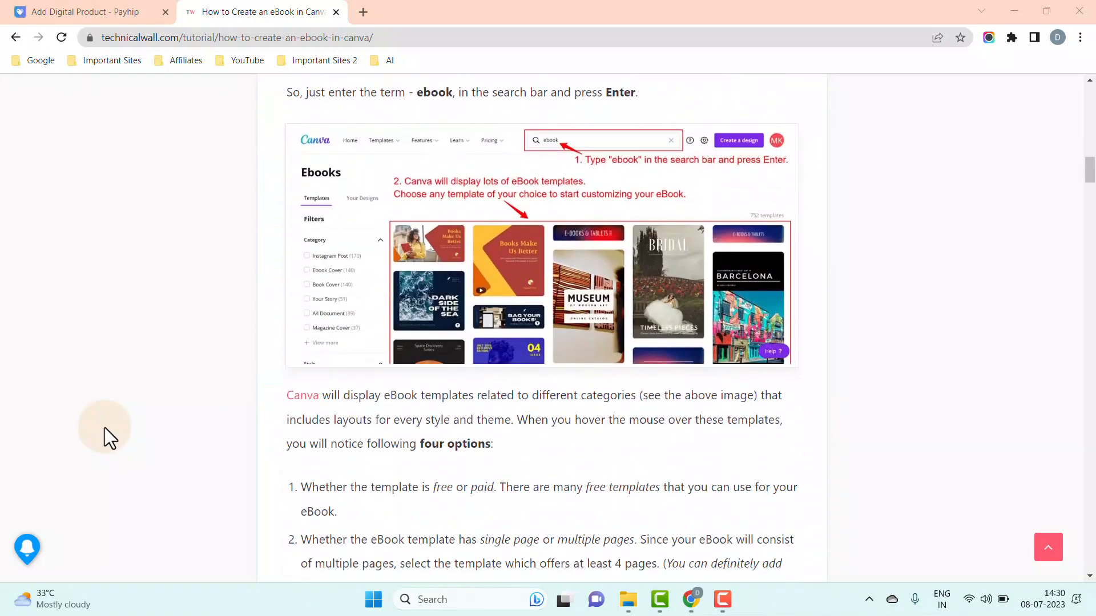
pyautogui.scroll(-6, 105, 427)
pyautogui.scroll(-5, 105, 427)
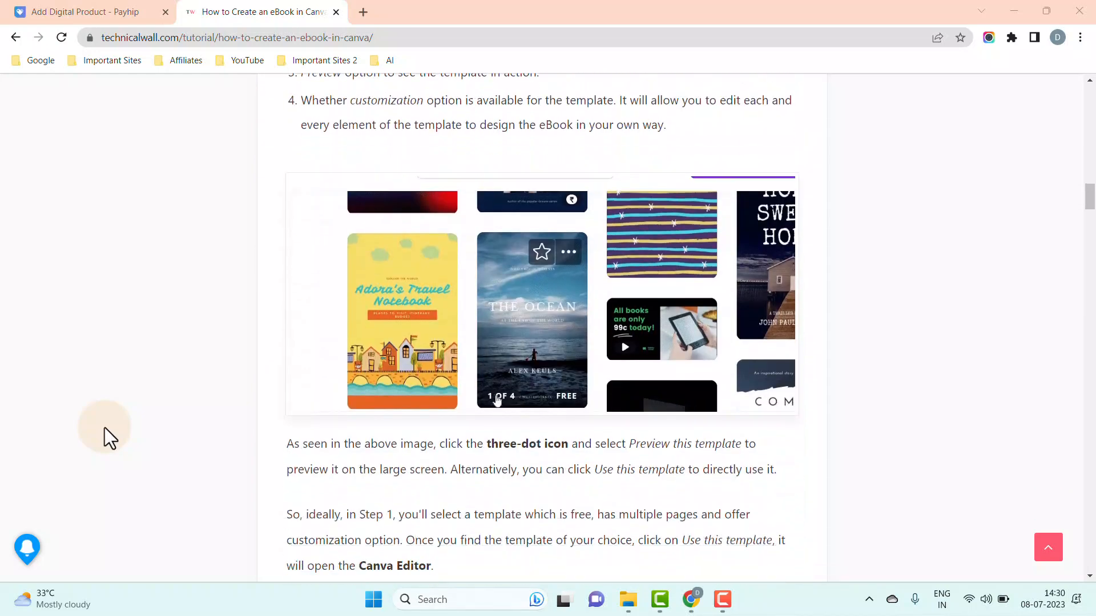
pyautogui.scroll(-3, 105, 427)
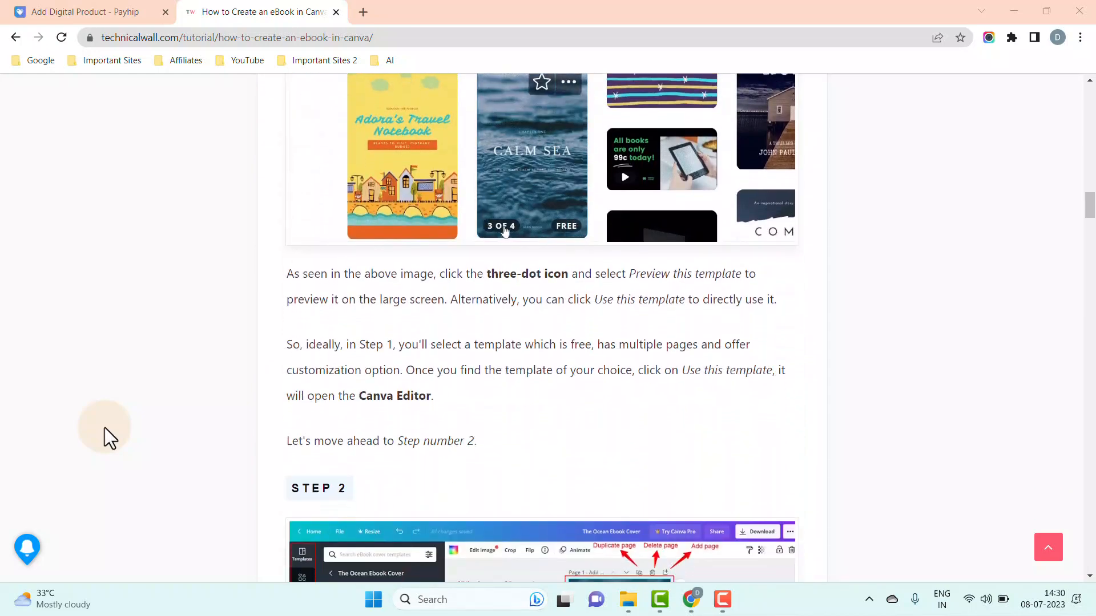
pyautogui.scroll(-7, 105, 427)
pyautogui.scroll(-5, 104, 427)
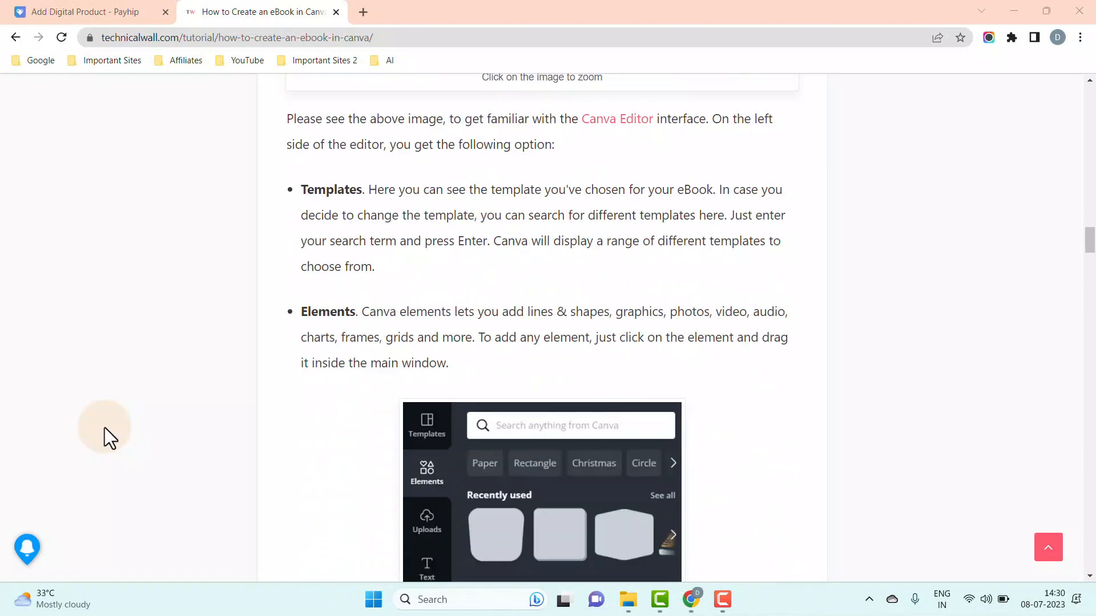
pyautogui.scroll(-9, 105, 427)
pyautogui.hotkey('ctrl', 'w')
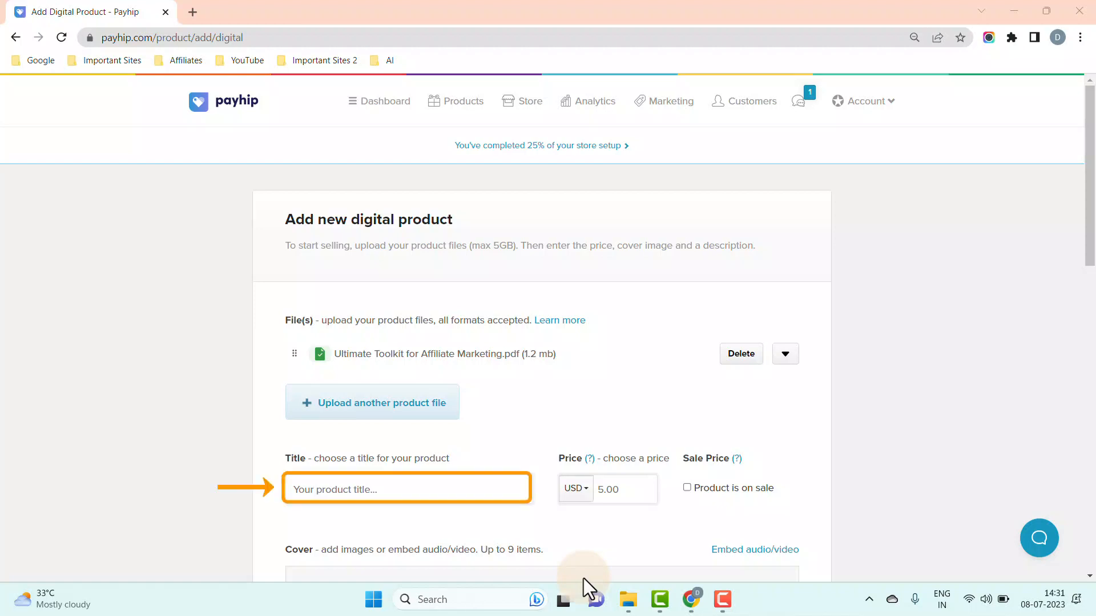
# - Title the product 'Ultimate Toolkit for Affiliate Marketing' from the file name and set price 7.00 USD
pyautogui.moveTo(334, 354); pyautogui.dragTo(505, 354)
pyautogui.hotkey('ctrl', 'c')
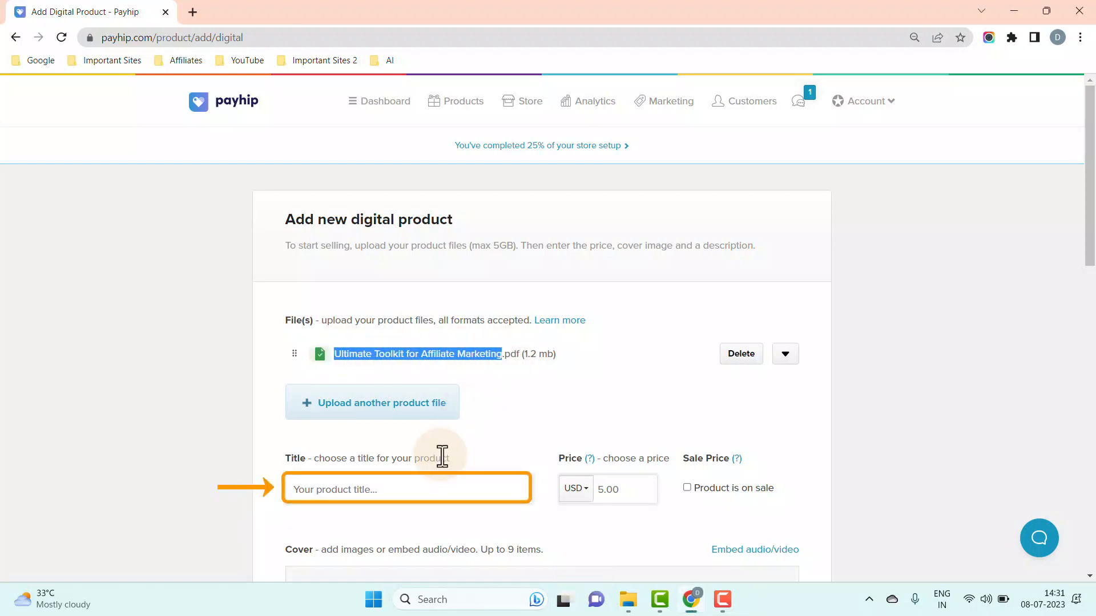
pyautogui.click(335, 491)
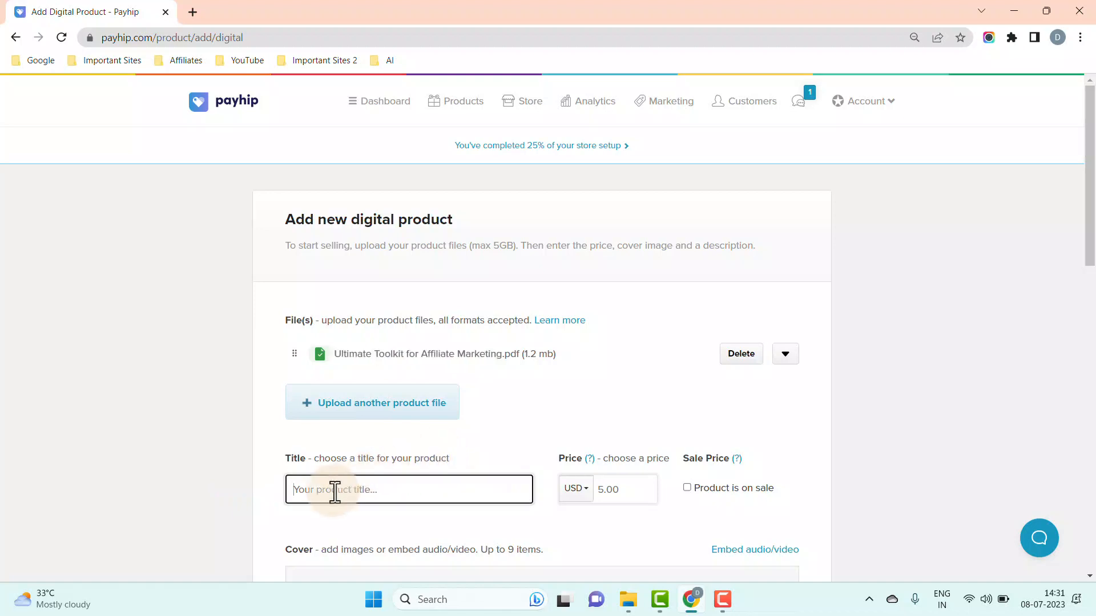
pyautogui.hotkey('ctrl', 'v')
pyautogui.click(244, 512)
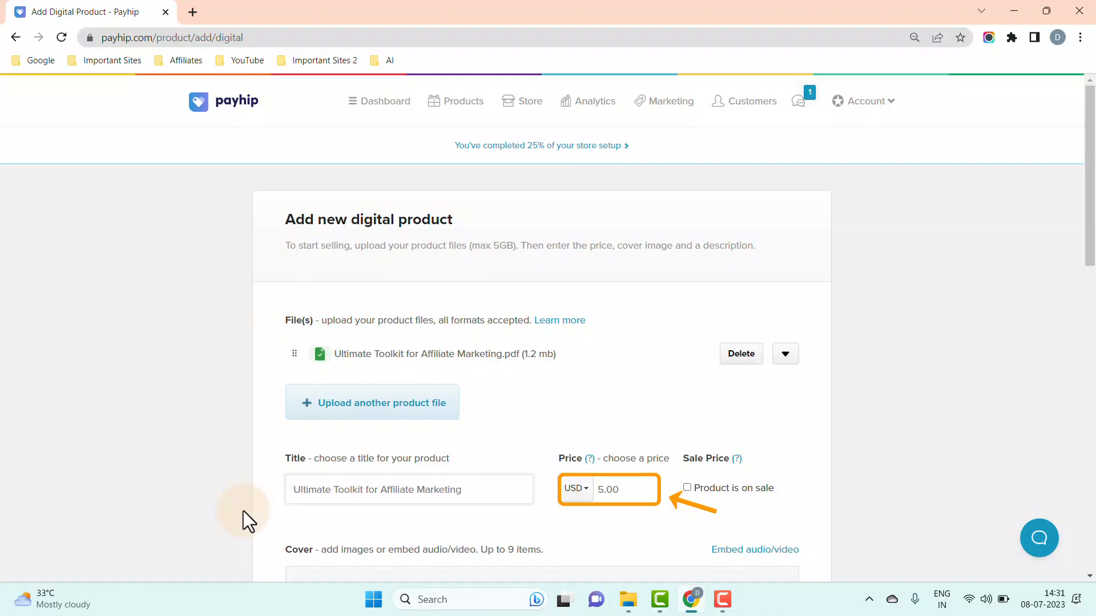
pyautogui.click(598, 494)
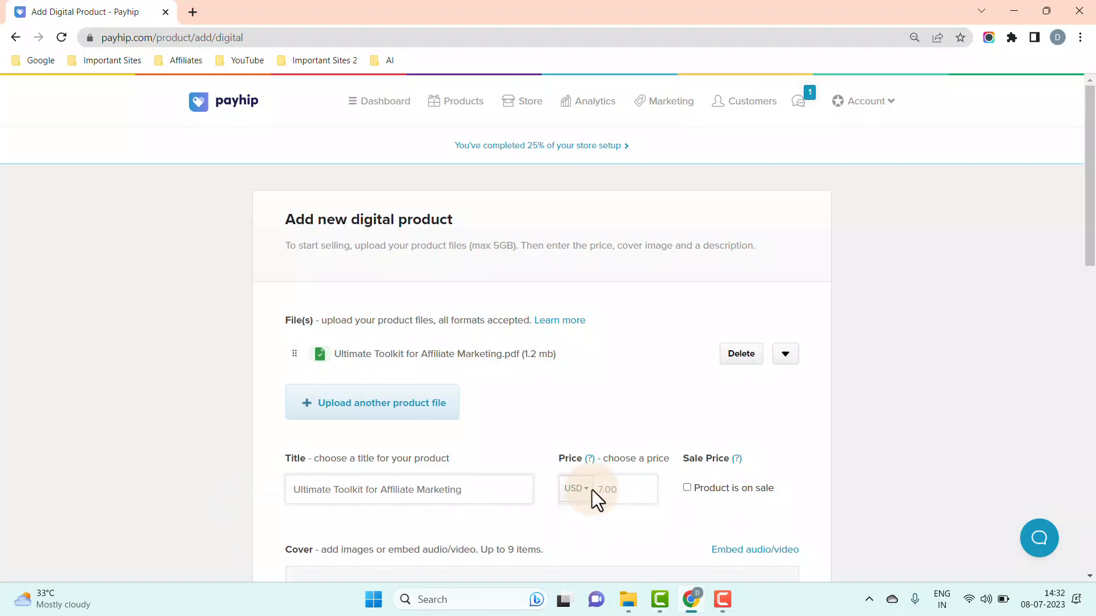
pyautogui.scroll(-4, 591, 489)
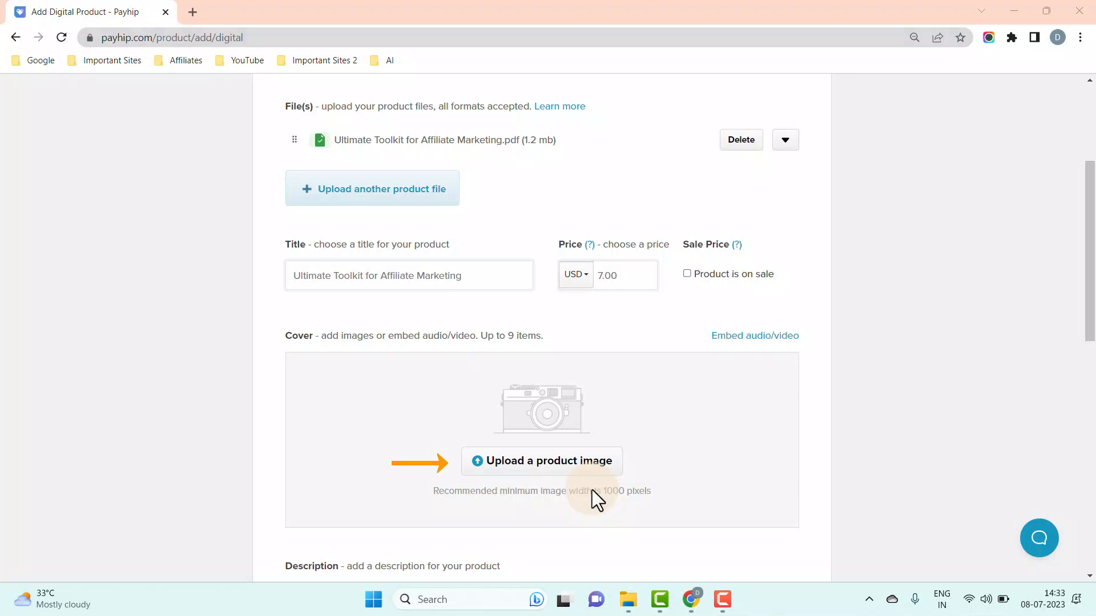
# - Upload the Ultimate Toolkit cover image from Downloads as the product image
pyautogui.click(567, 473)
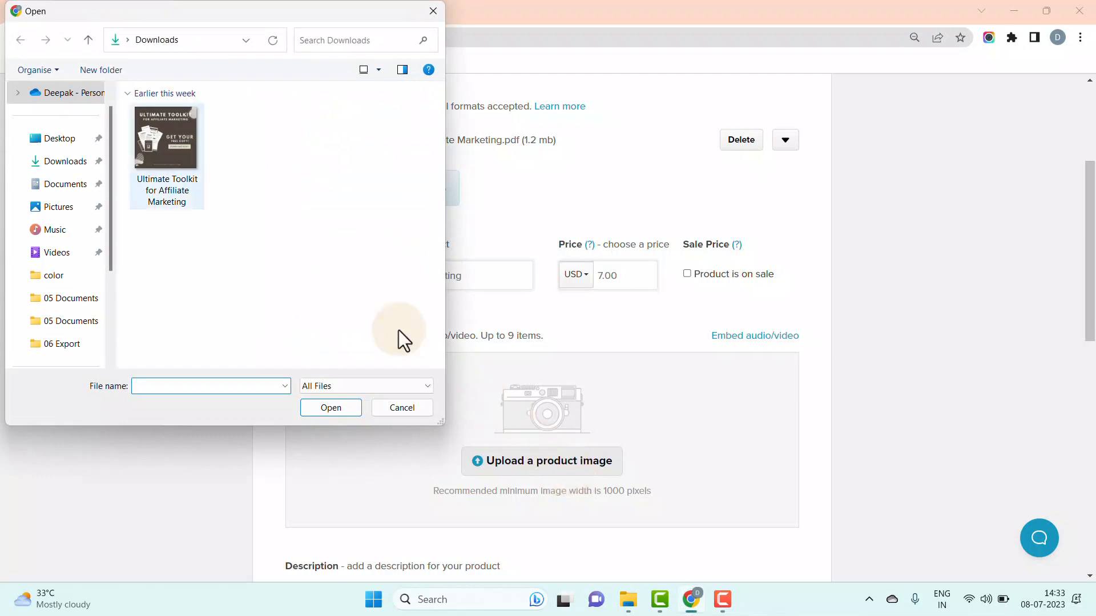
pyautogui.click(166, 140)
pyautogui.click(313, 412)
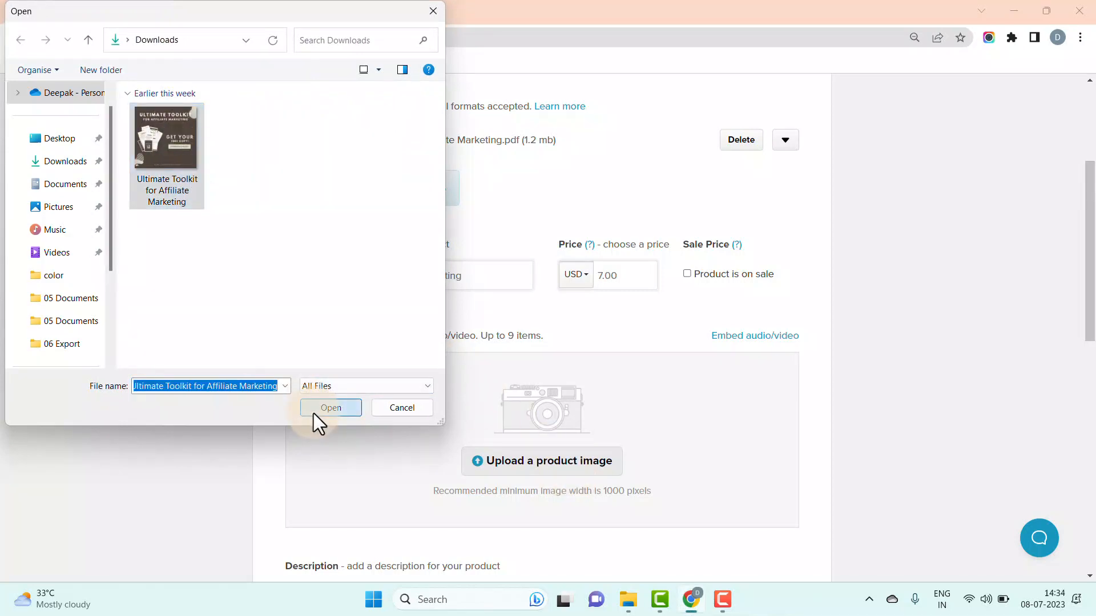
pyautogui.scroll(-3, 314, 413)
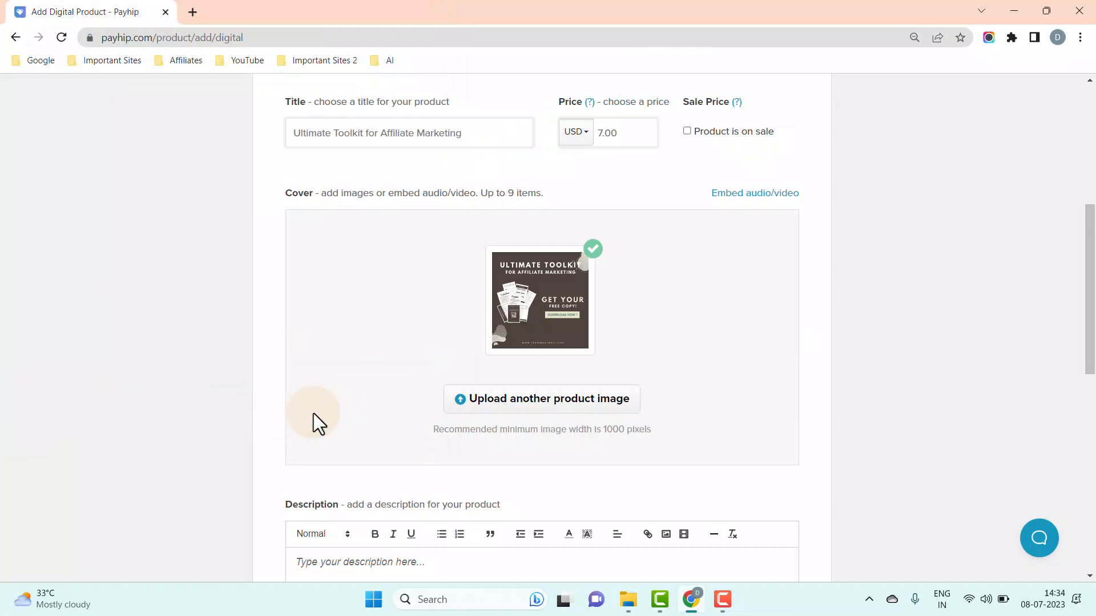
pyautogui.scroll(-5, 314, 414)
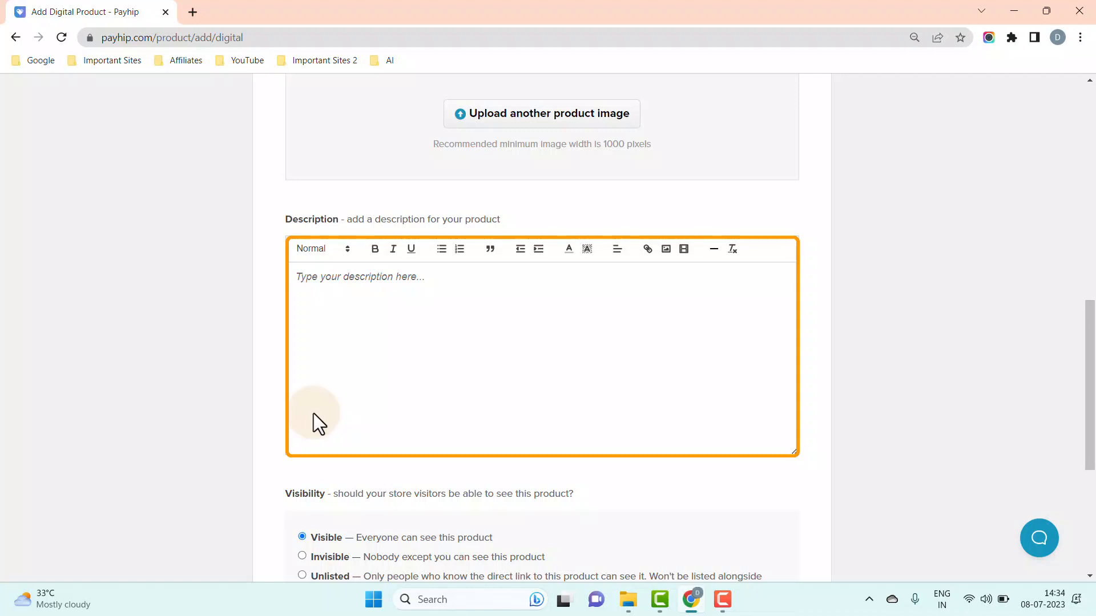
# - Copy all text from the 'Product description' Notepad file, close it, and right-click Payhip's Description box
pyautogui.click(629, 599)
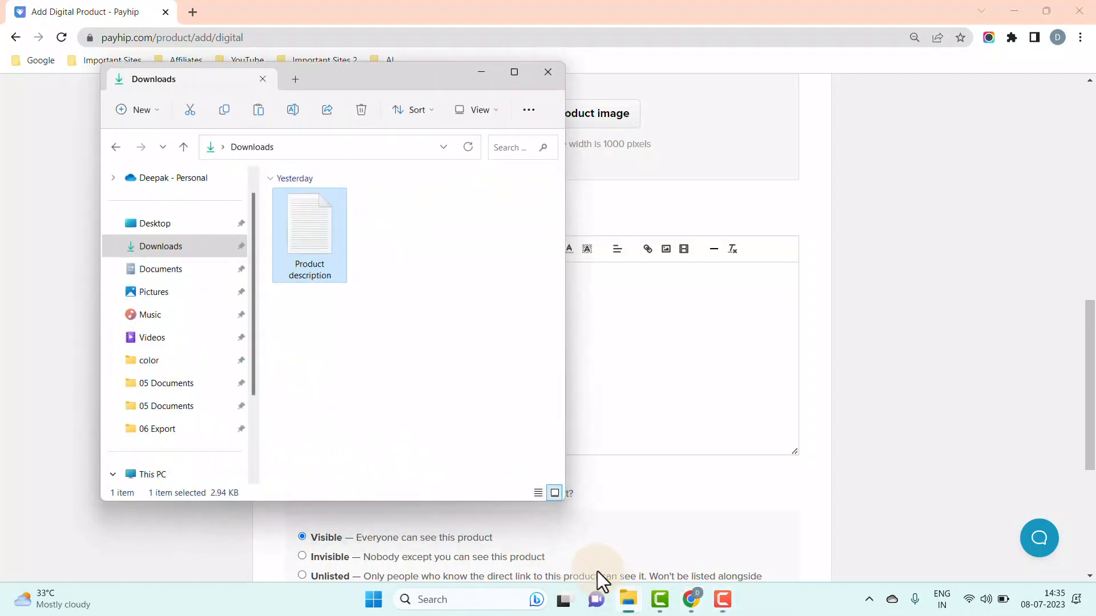
pyautogui.doubleClick(310, 242)
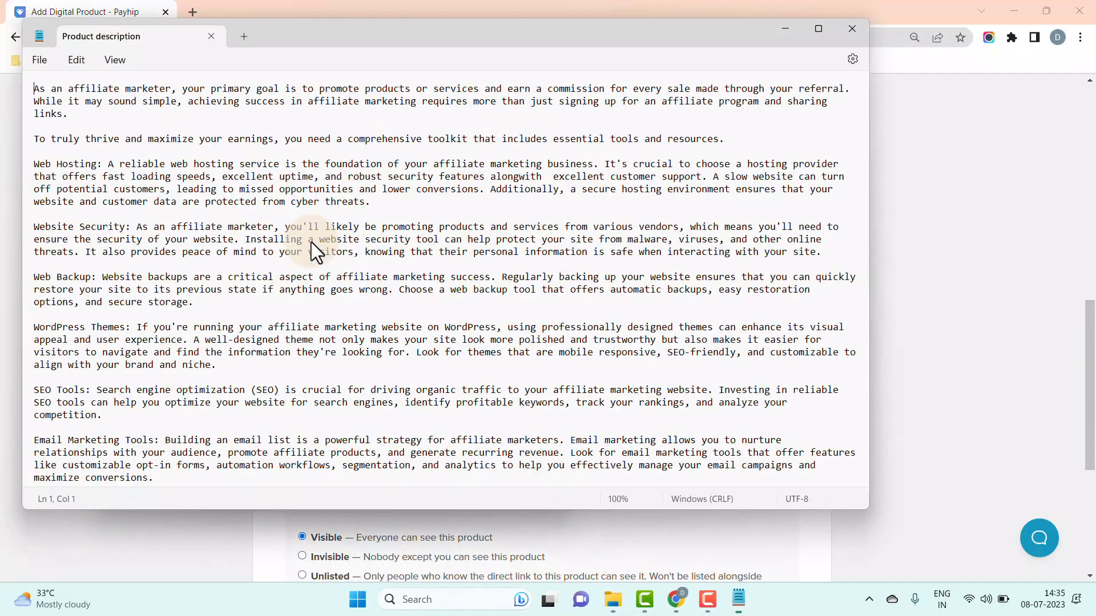
pyautogui.moveTo(33, 88); pyautogui.dragTo(351, 549)
pyautogui.rightClick(148, 302)
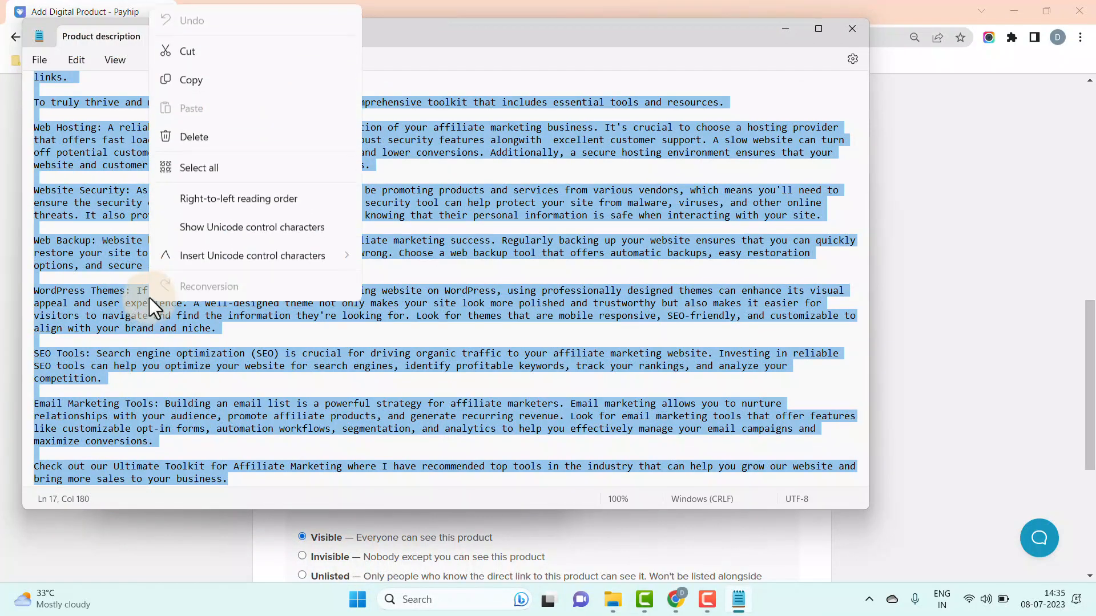
pyautogui.click(192, 83)
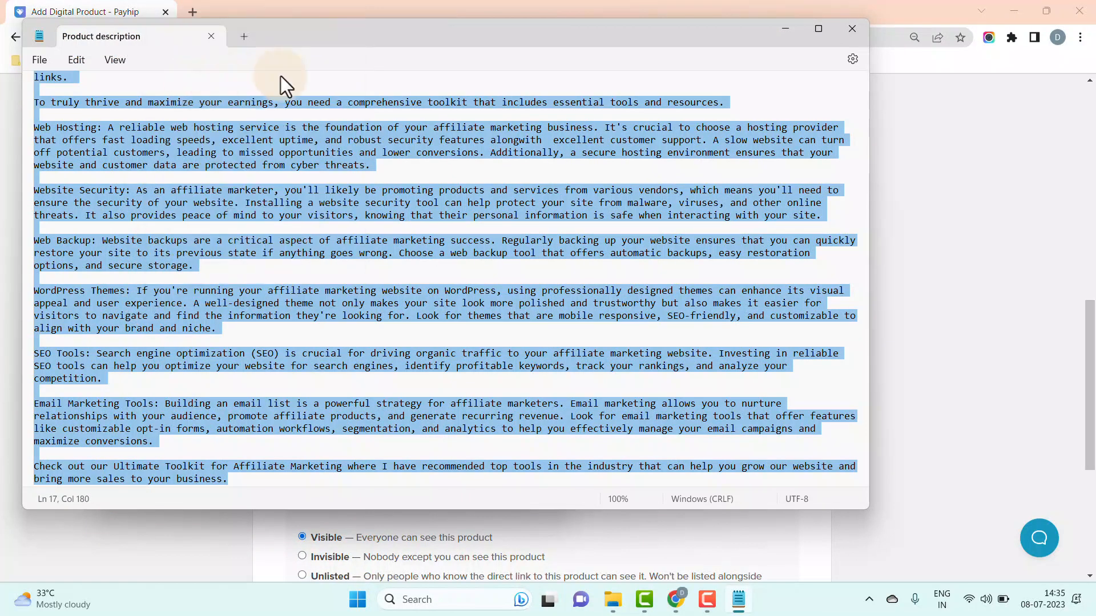
pyautogui.click(850, 29)
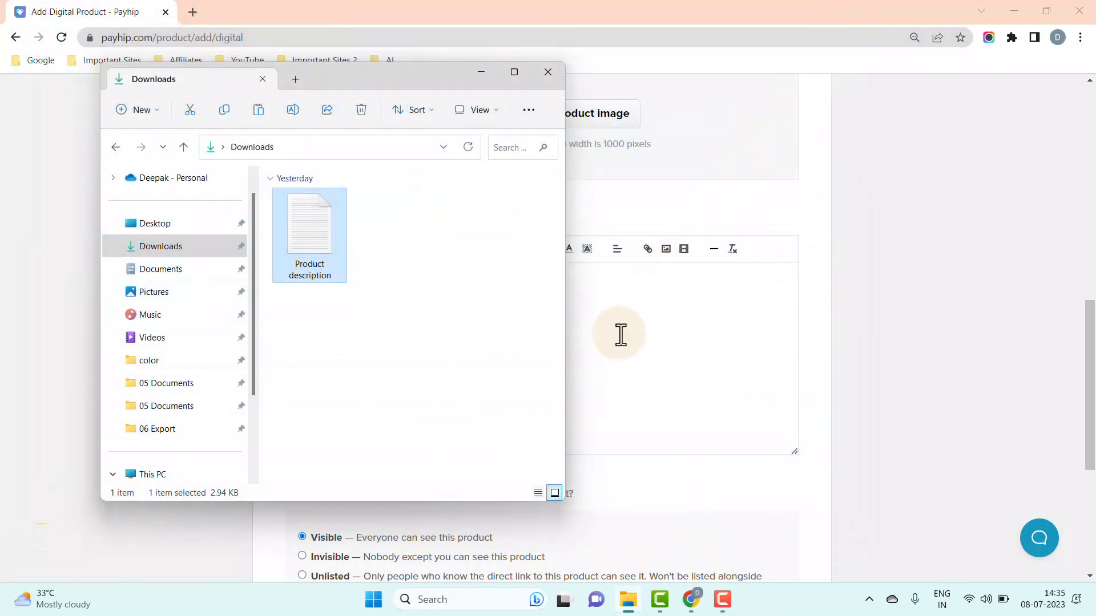
pyautogui.click(619, 335)
pyautogui.rightClick(371, 288)
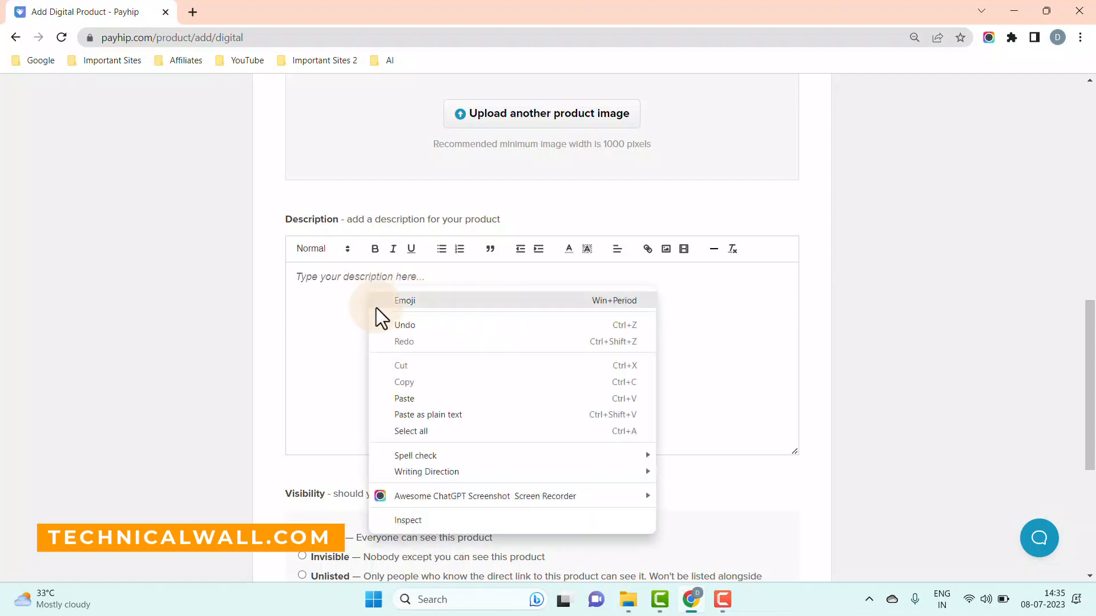
# - Paste the affiliate marketing toolkit text into the product Description, leaving visibility public
pyautogui.click(409, 402)
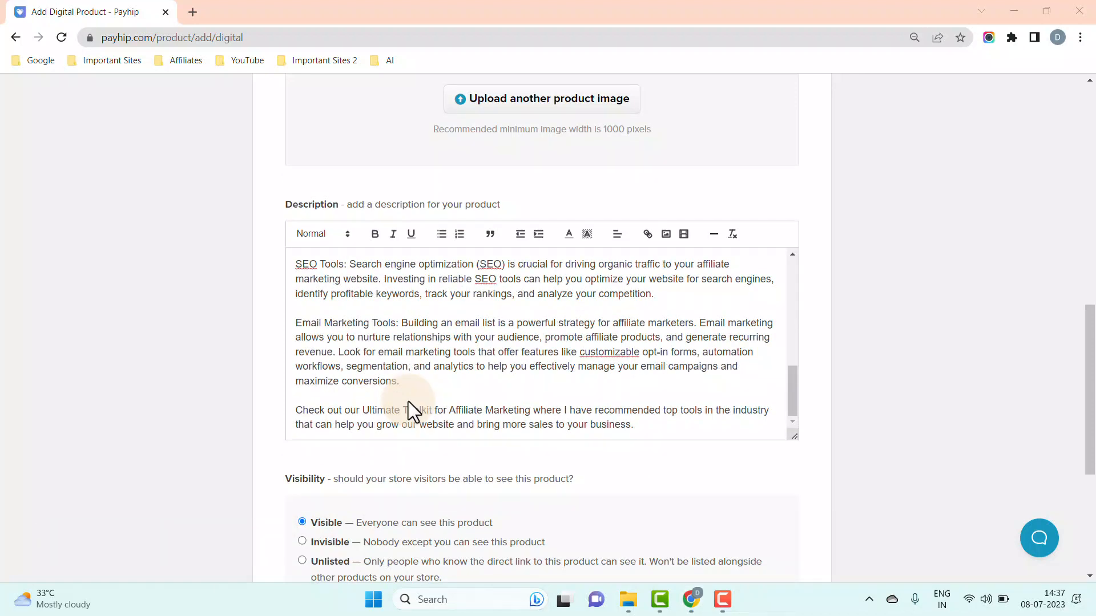
pyautogui.scroll(-3, 409, 401)
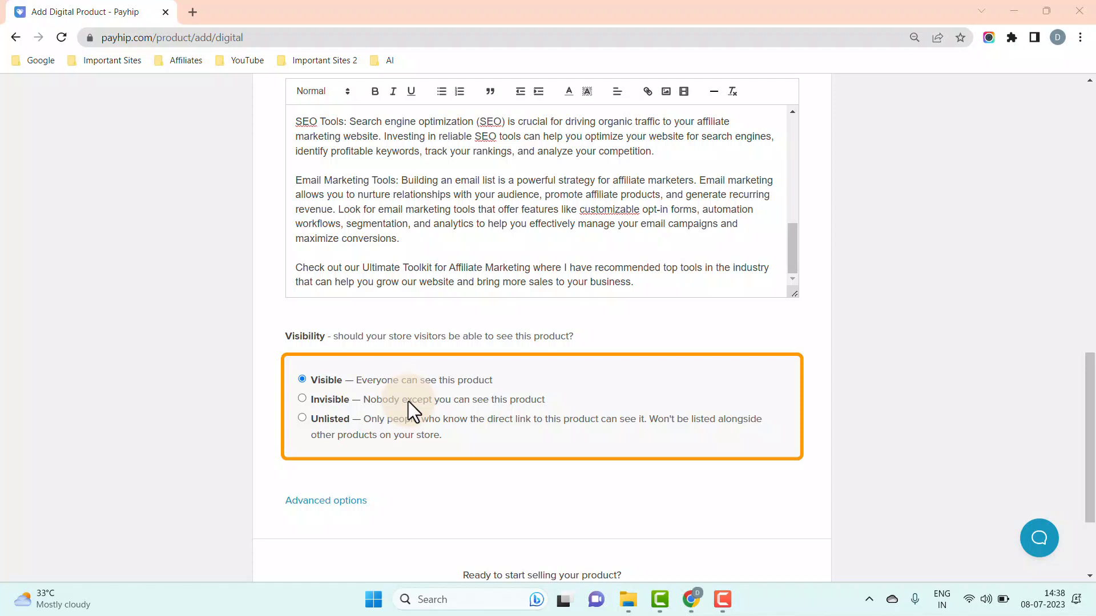
pyautogui.scroll(-3, 408, 402)
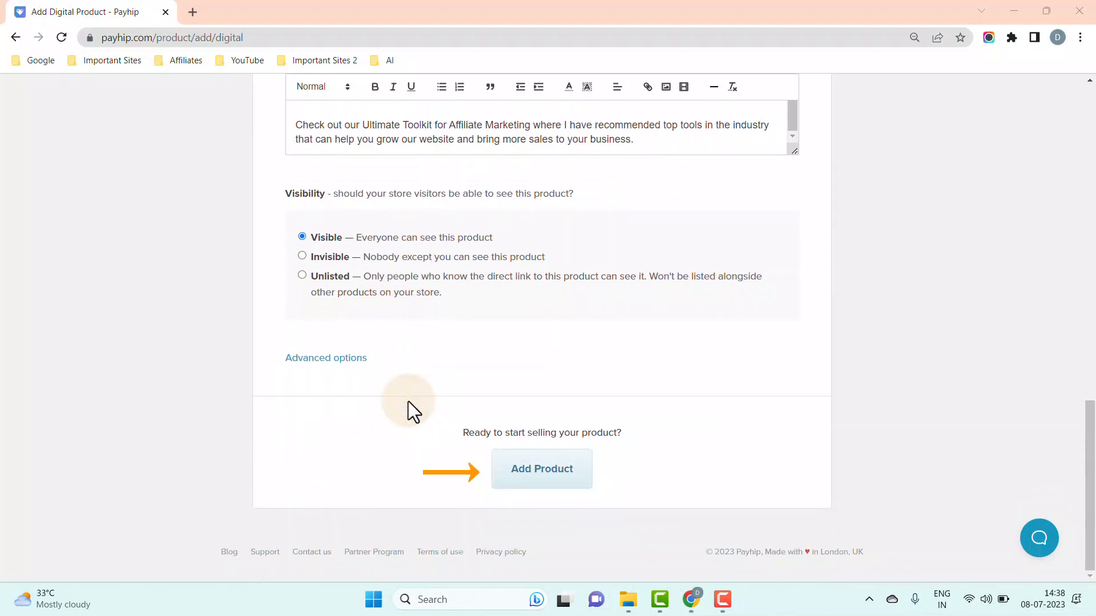
# - Add the Ultimate Toolkit product, select its product page link, and return to the Dashboard
pyautogui.click(531, 485)
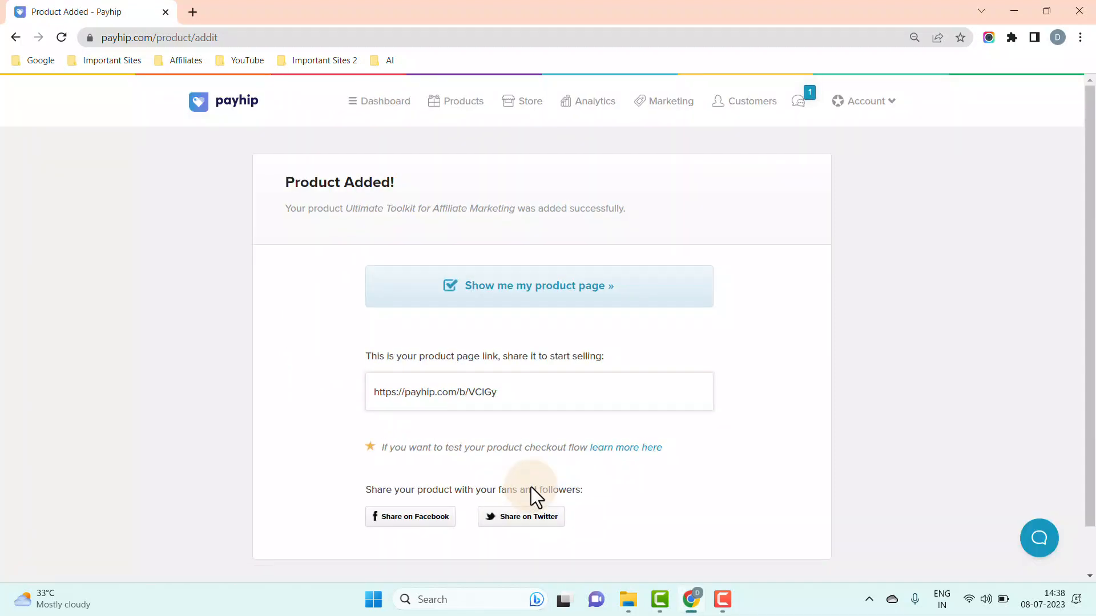
pyautogui.moveTo(528, 392); pyautogui.dragTo(369, 388)
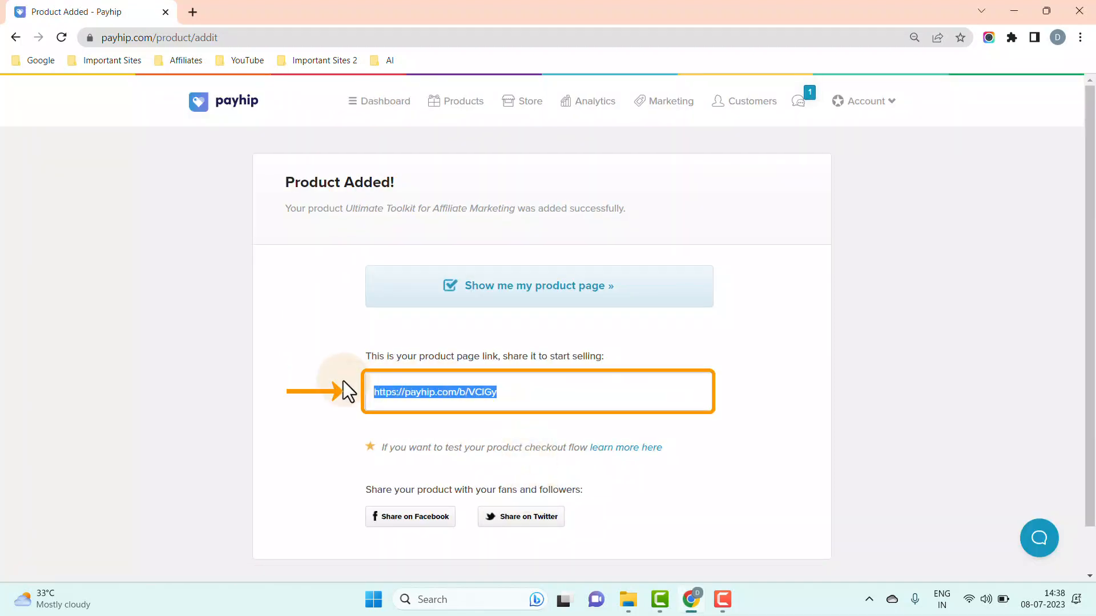
pyautogui.click(300, 408)
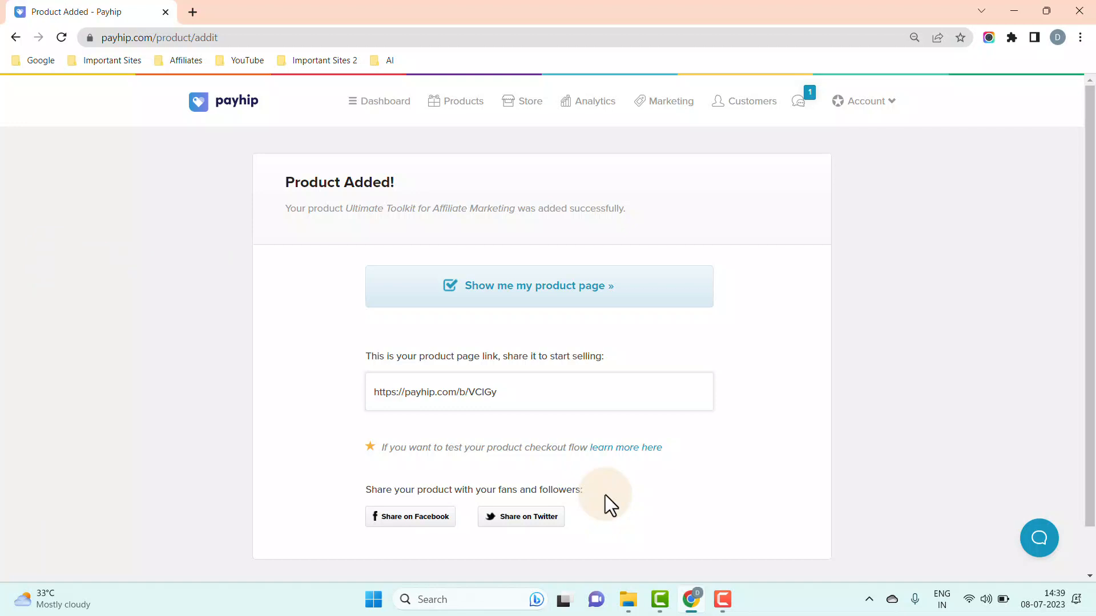
pyautogui.click(382, 105)
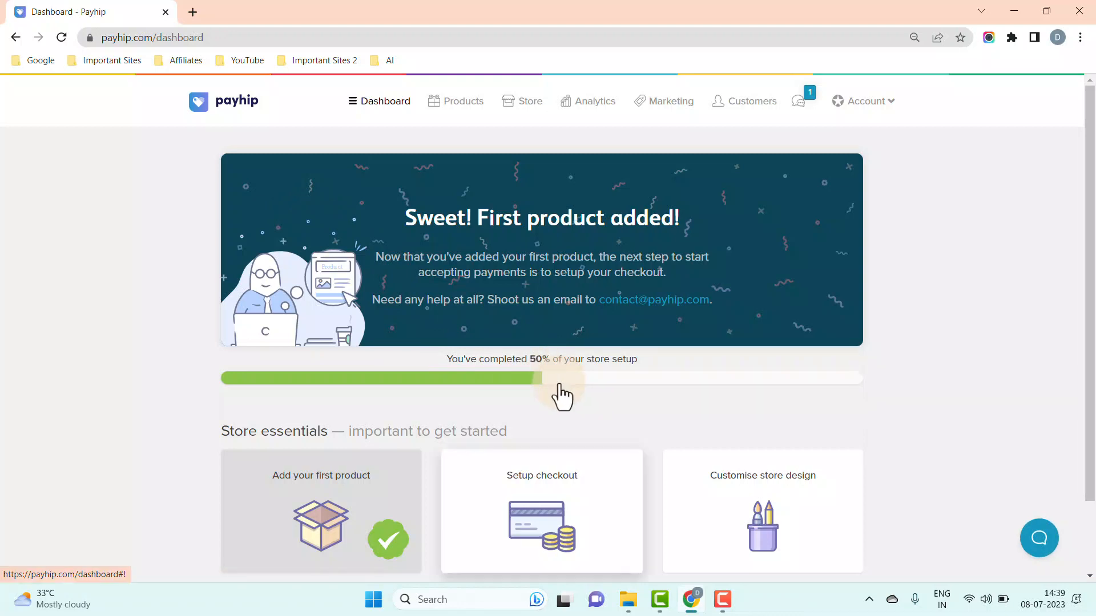
# - Open the Setup checkout card and continue to its PayPal/Stripe payment options
pyautogui.click(599, 517)
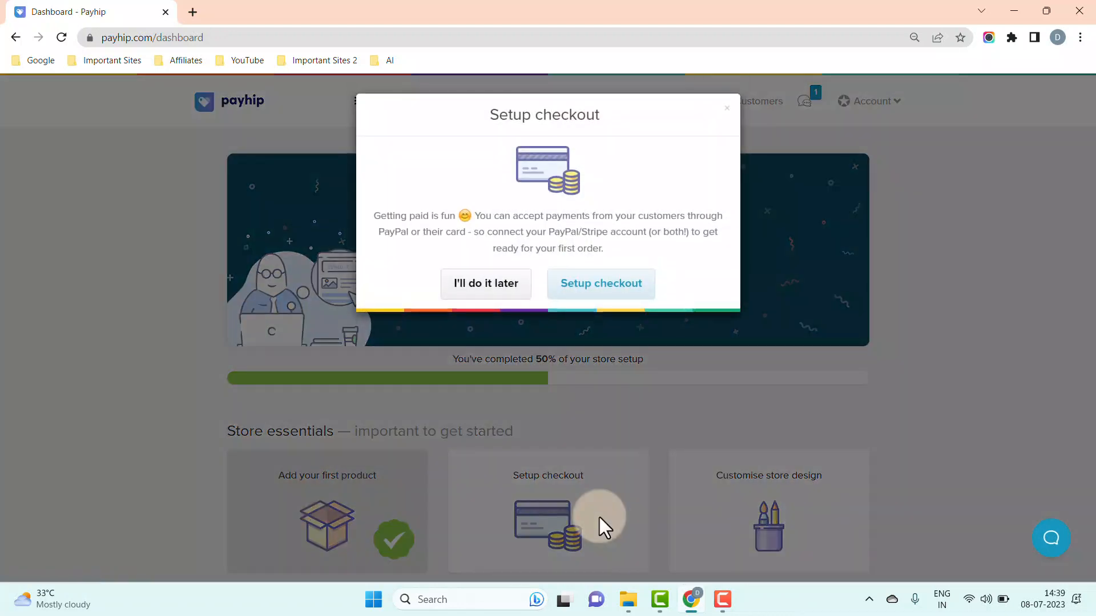
pyautogui.click(627, 290)
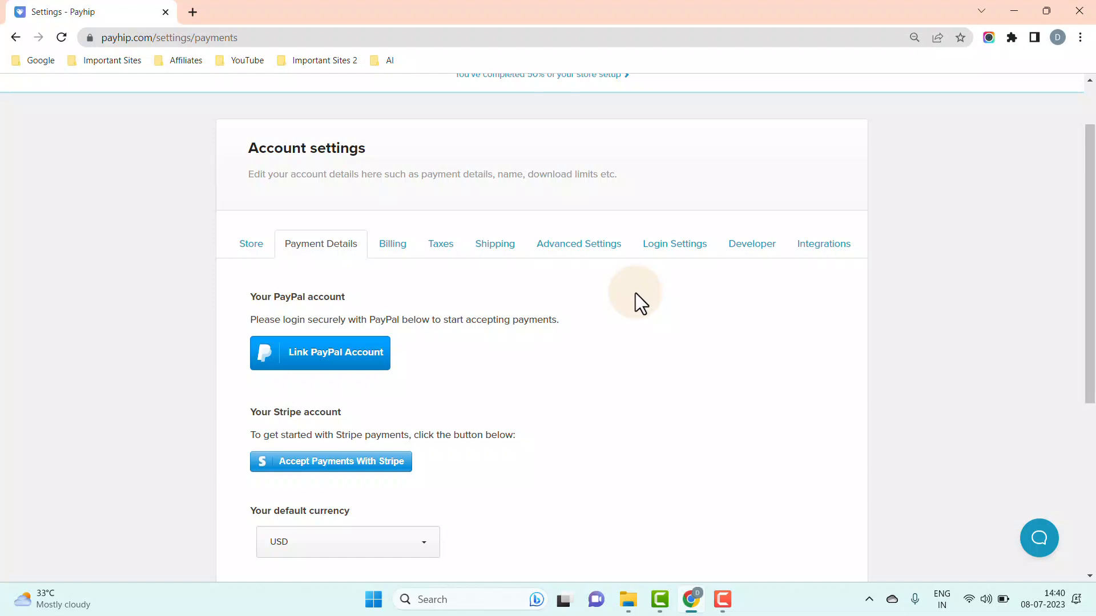
# - Link a PayPal account by entering its e-mail, confirming it, and returning to Payhip
pyautogui.press('Tab')
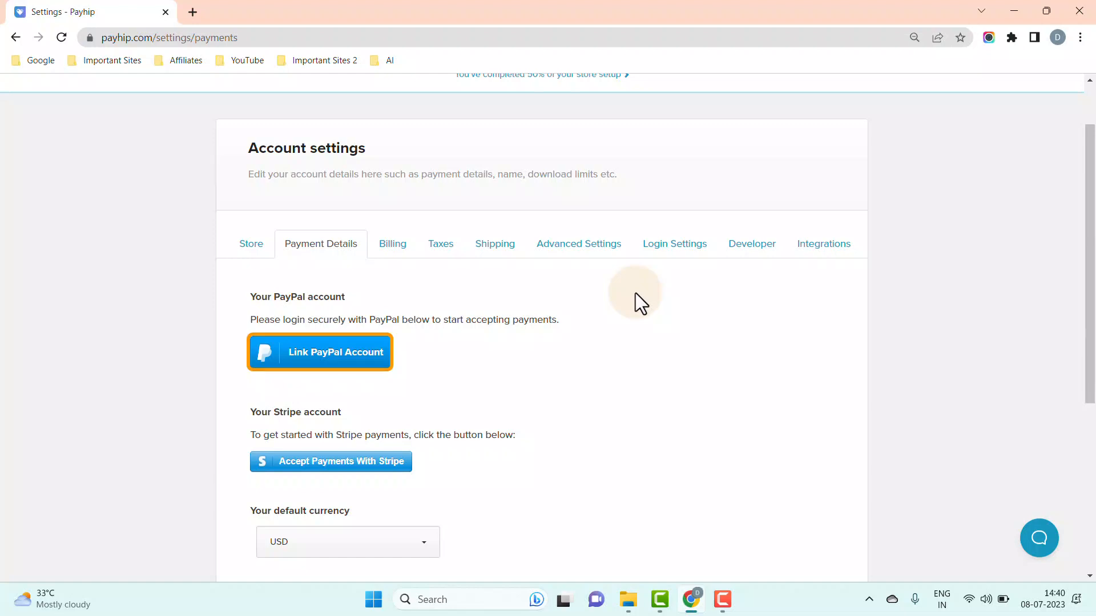
pyautogui.click(378, 365)
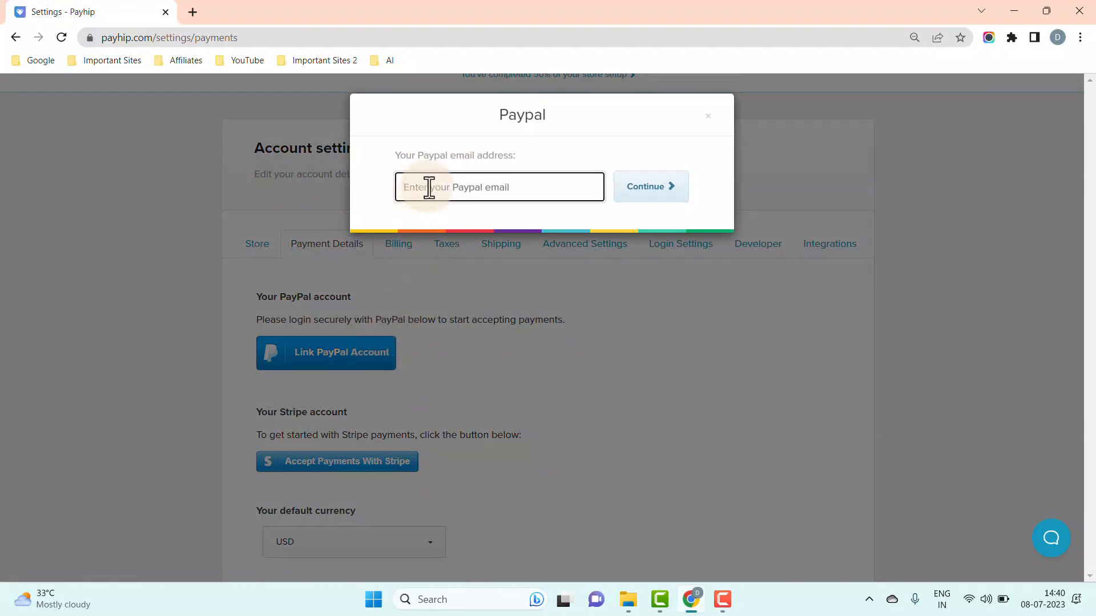
pyautogui.hotkey('ctrl', 'v')
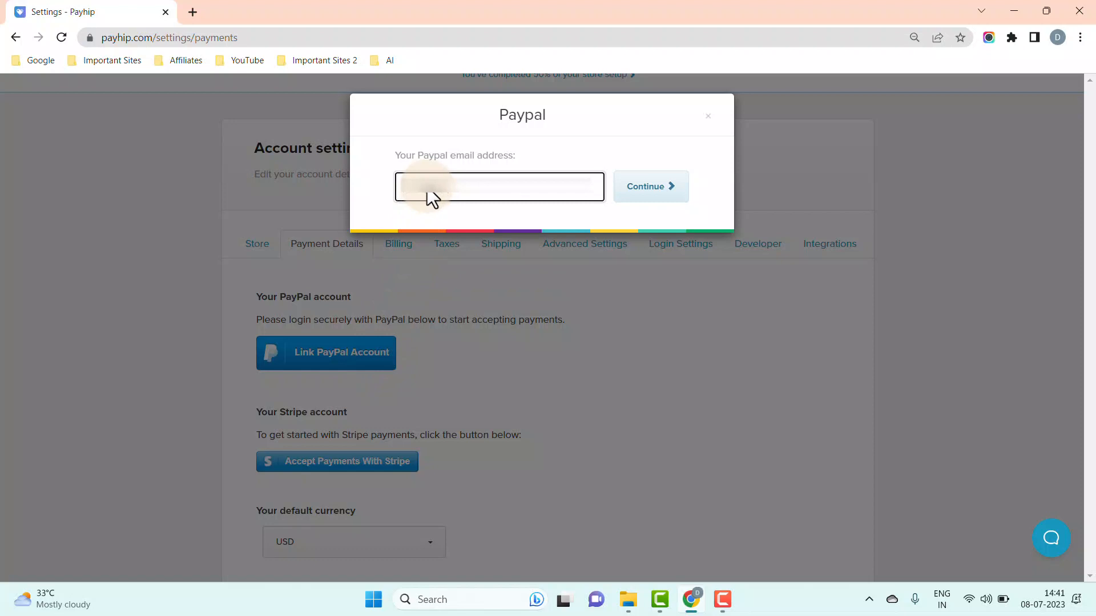
pyautogui.write('?????')
pyautogui.click(633, 214)
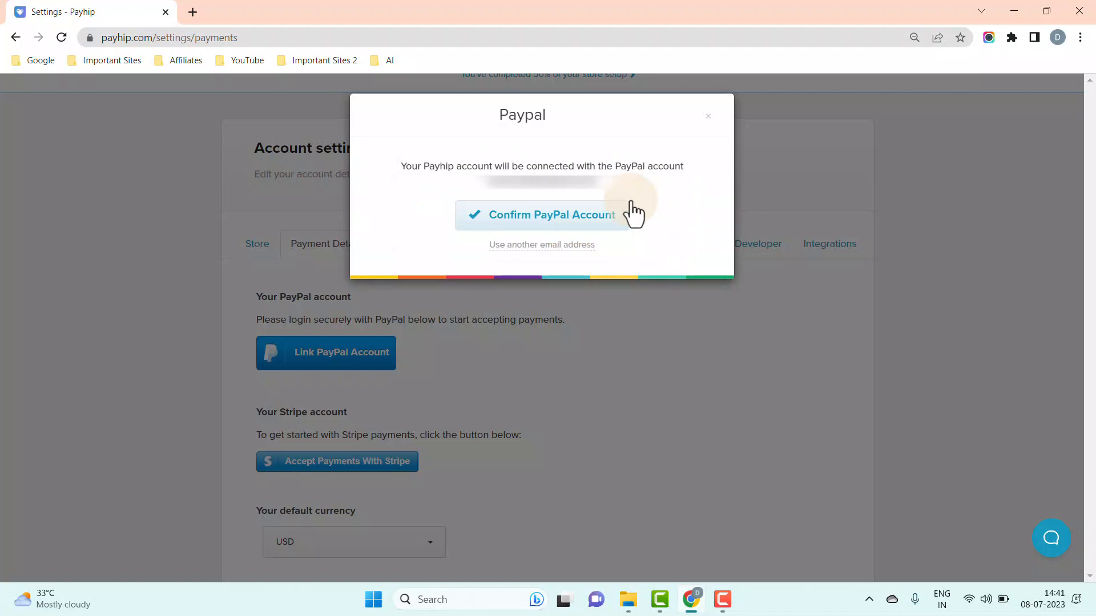
pyautogui.click(628, 207)
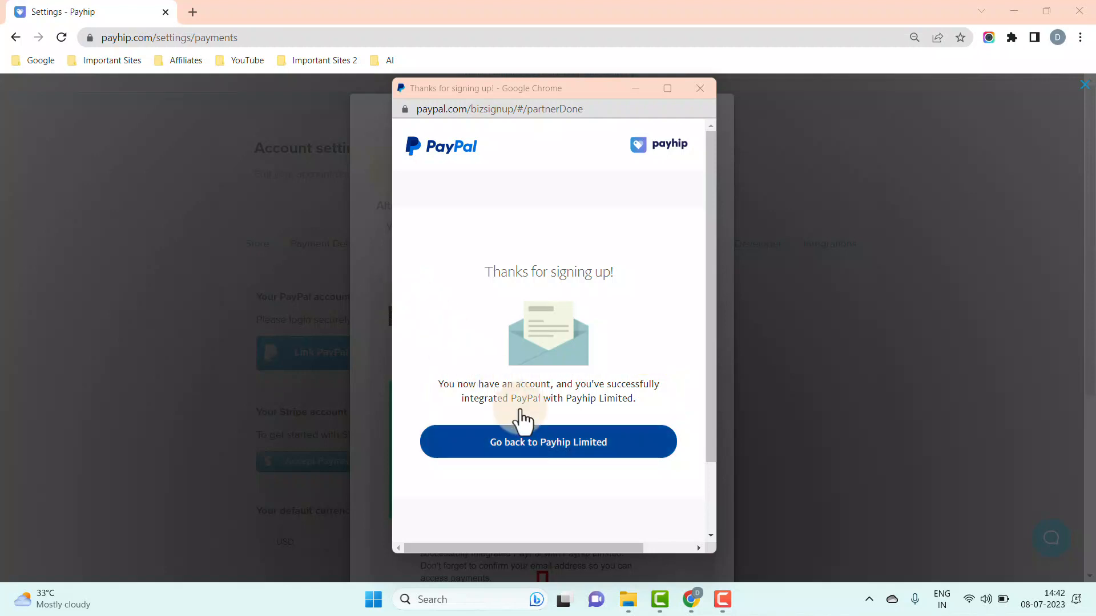
pyautogui.click(546, 442)
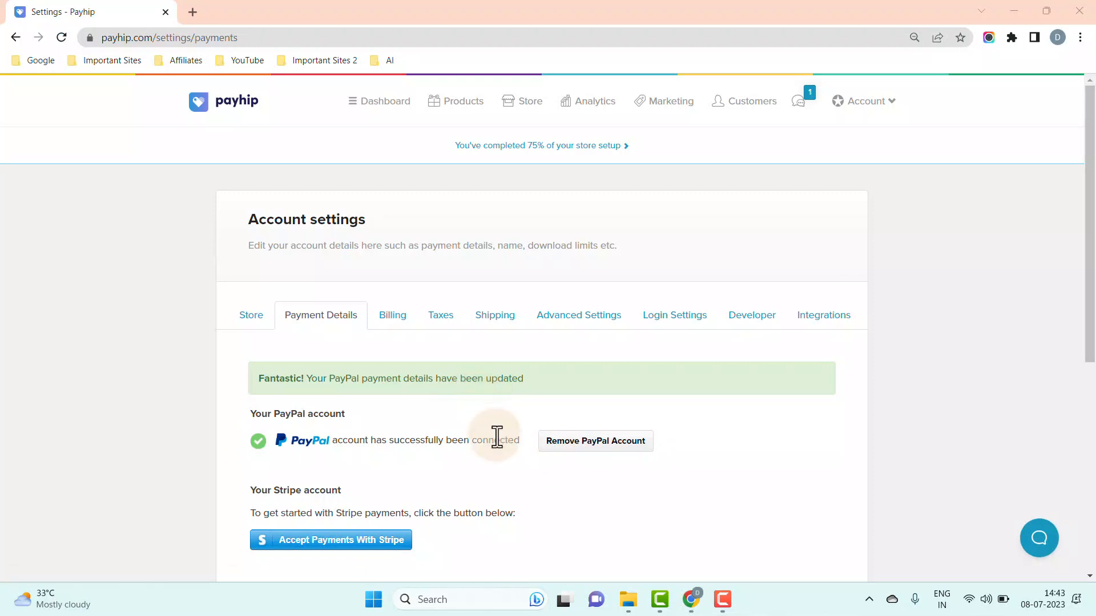
# - Enter DKC@STORE as the payment statement description and save the settings
pyautogui.scroll(-4, 497, 436)
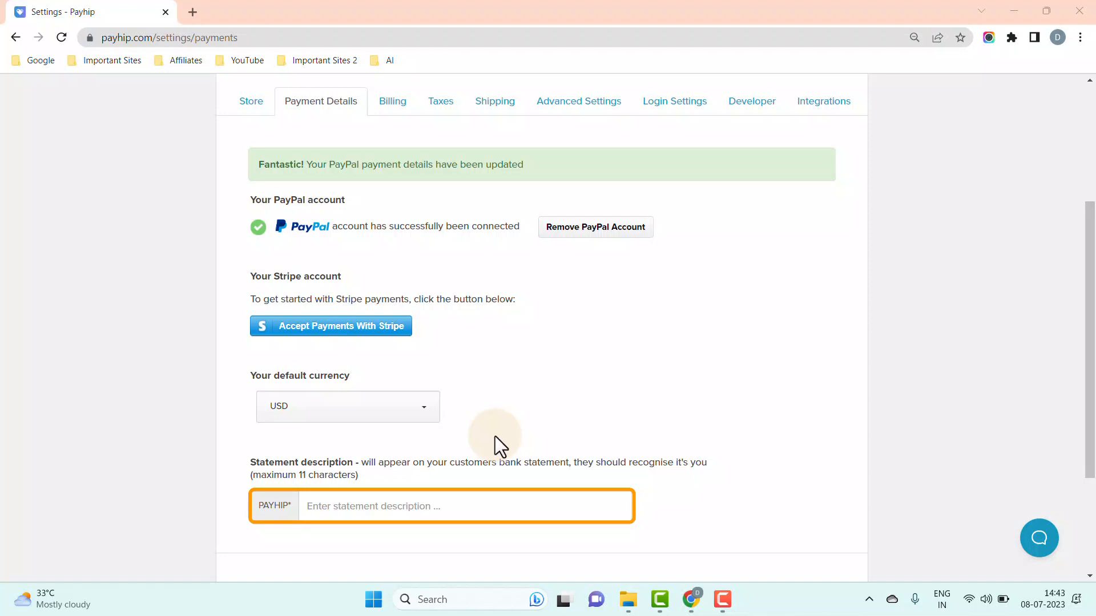
pyautogui.click(362, 507)
pyautogui.write('DKC@')
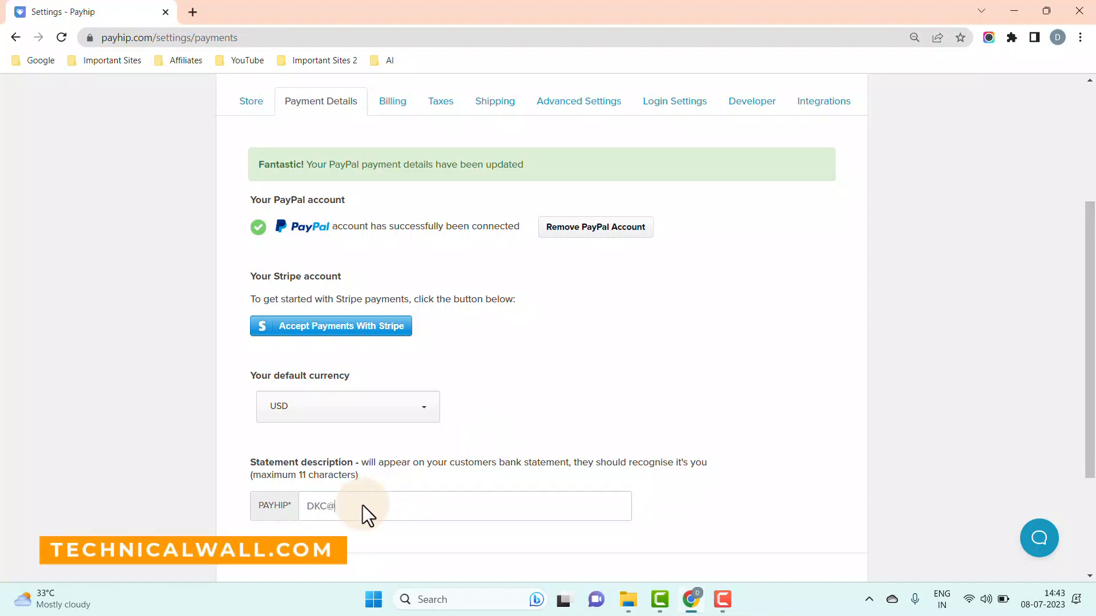
pyautogui.write('STORE')
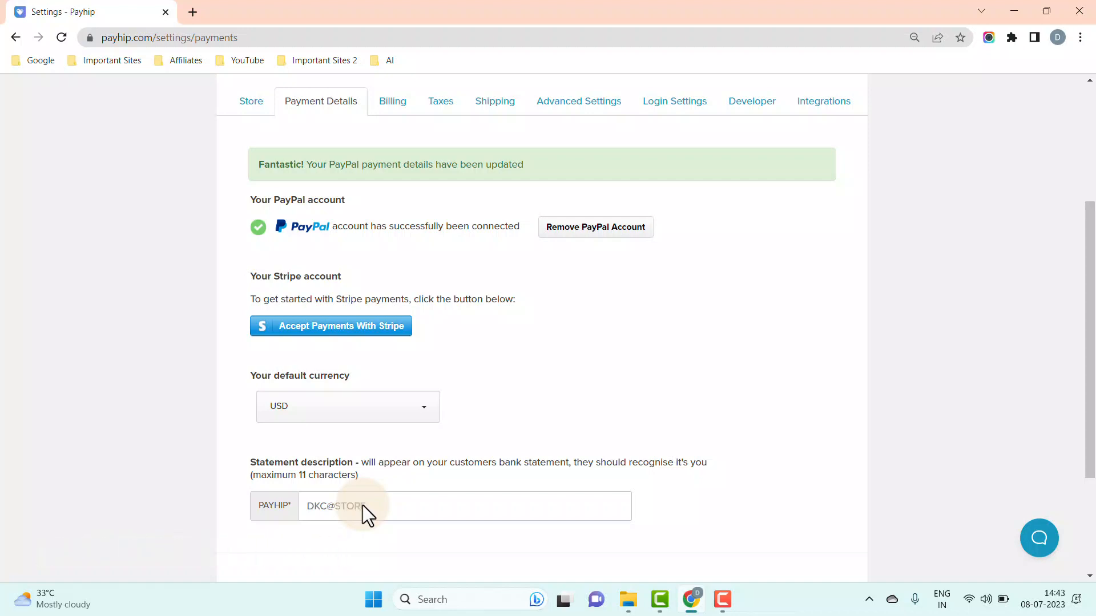
pyautogui.scroll(-3, 371, 505)
pyautogui.click(521, 486)
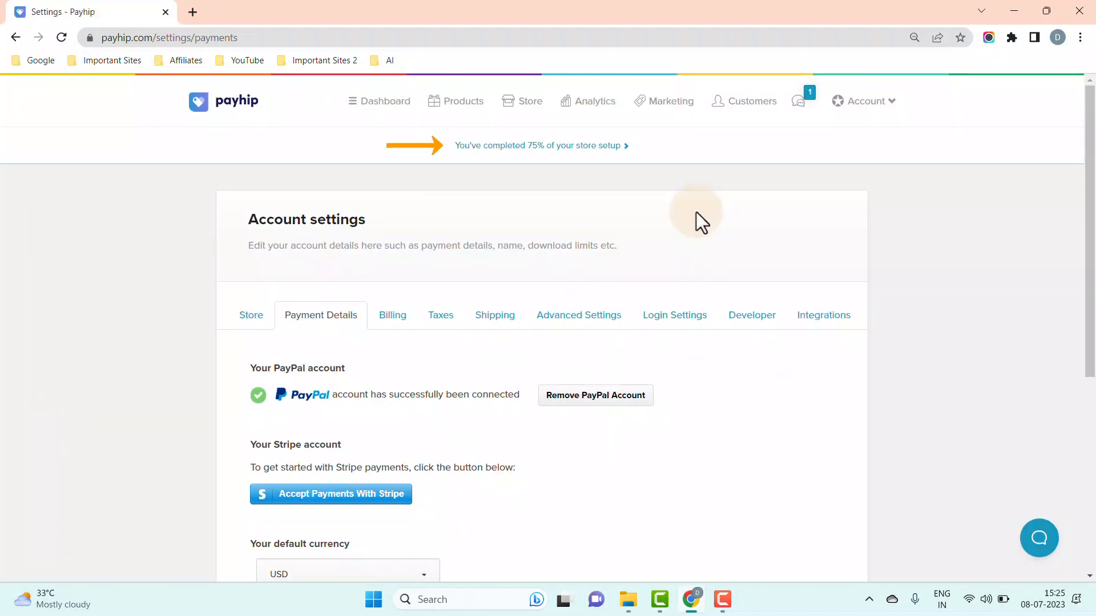
# - From the 75% setup checklist, open Customise store design on the All Products page
pyautogui.click(586, 150)
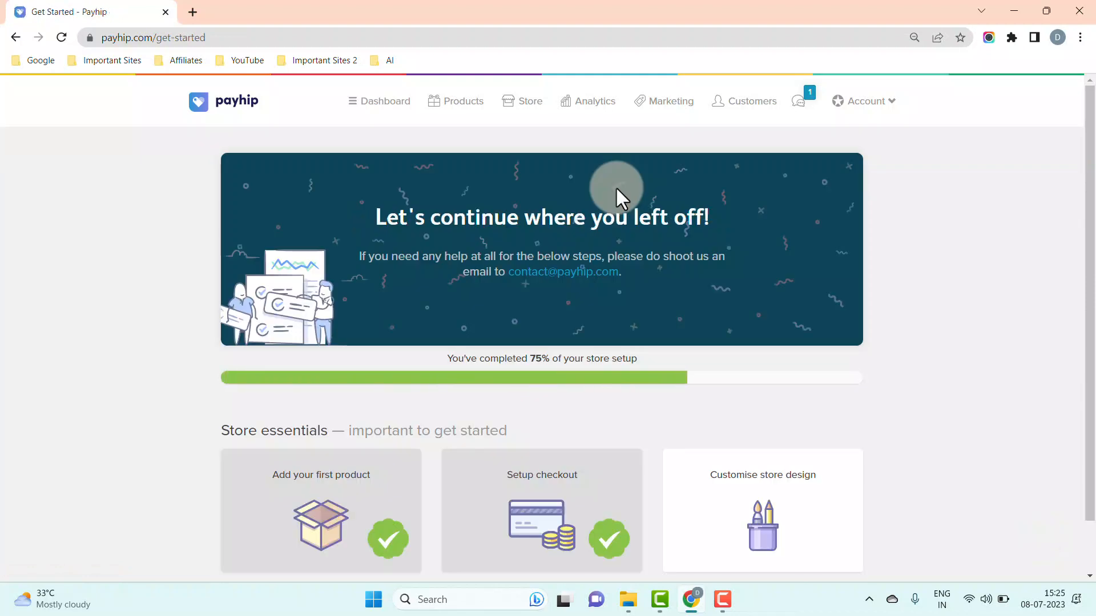
pyautogui.scroll(-2, 973, 336)
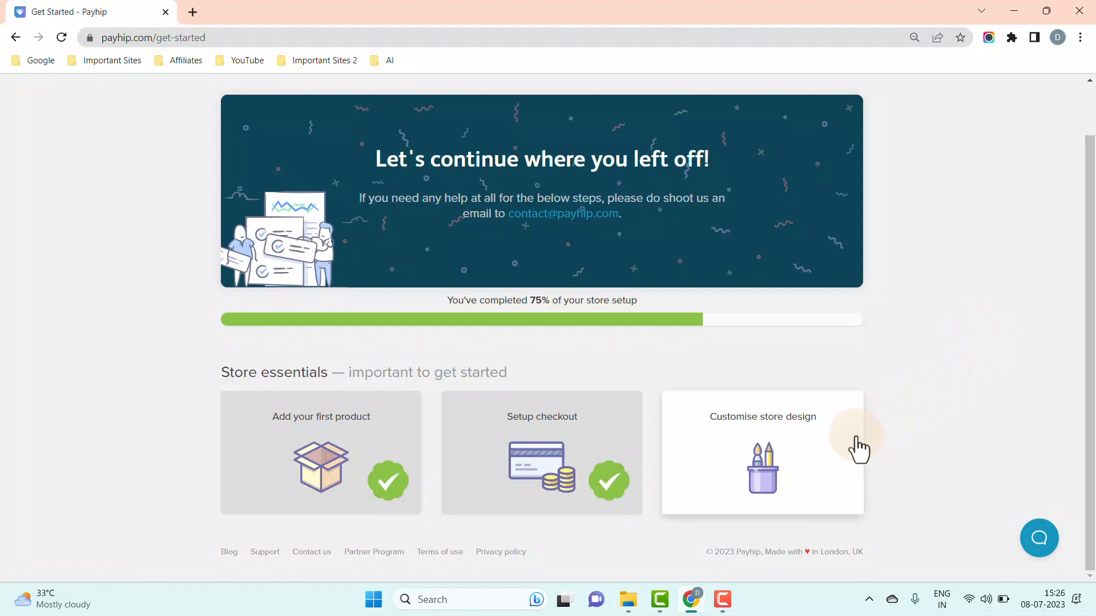
pyautogui.click(822, 460)
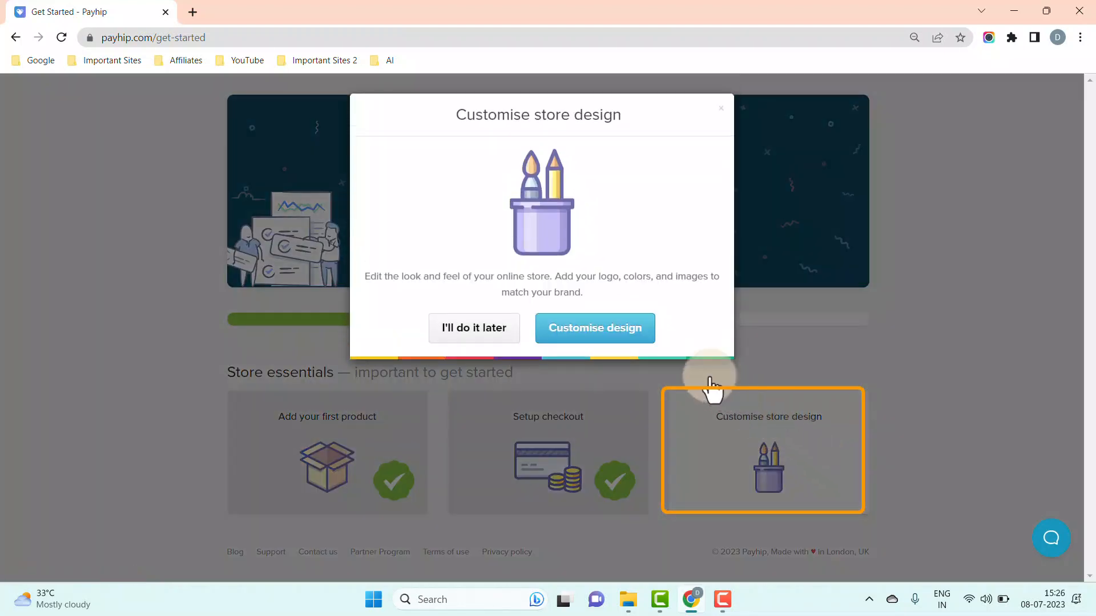
pyautogui.click(654, 342)
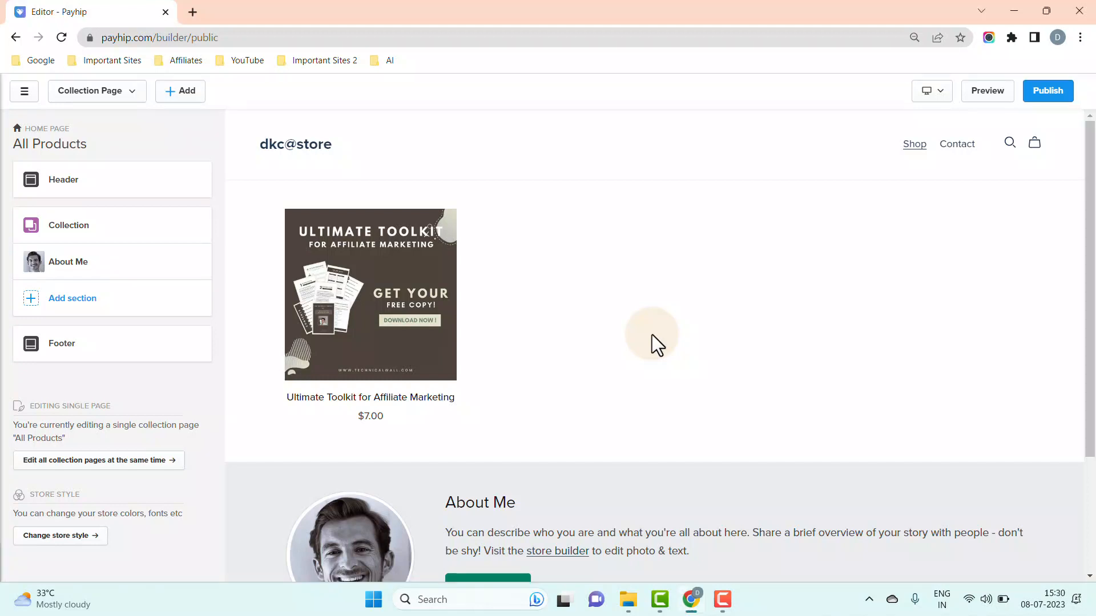
pyautogui.scroll(-3, 652, 335)
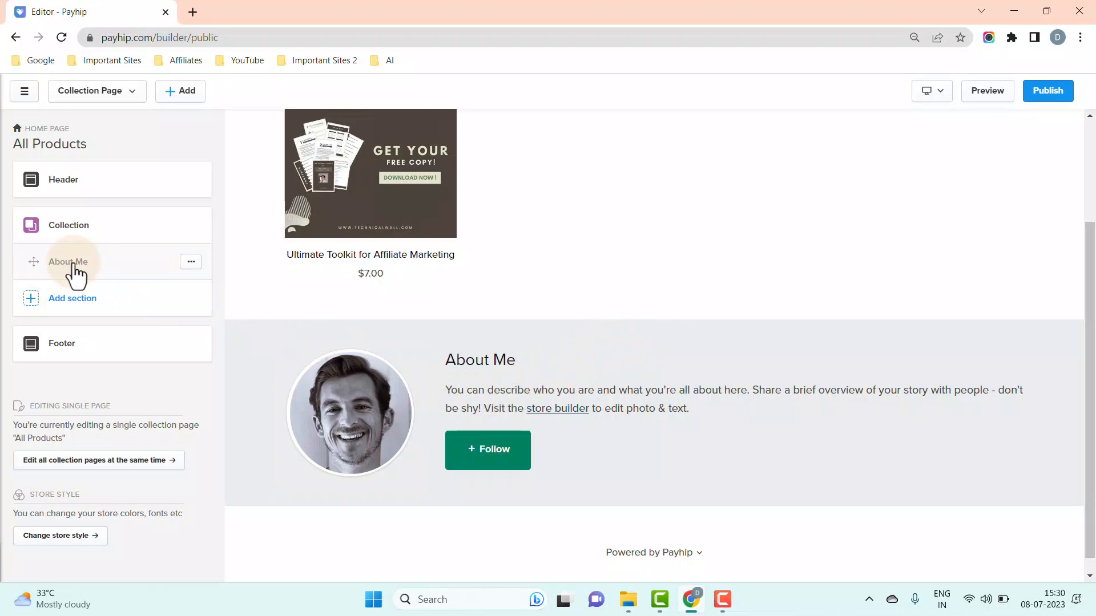
# - Replace the About Me photo with an uploaded portrait image
pyautogui.click(73, 269)
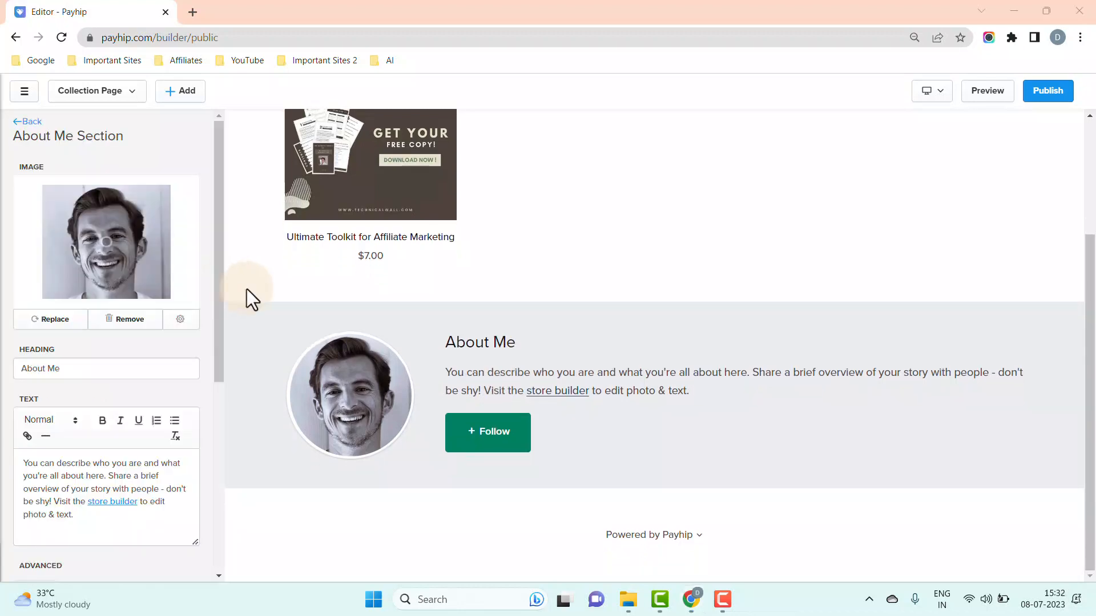
pyautogui.click(57, 321)
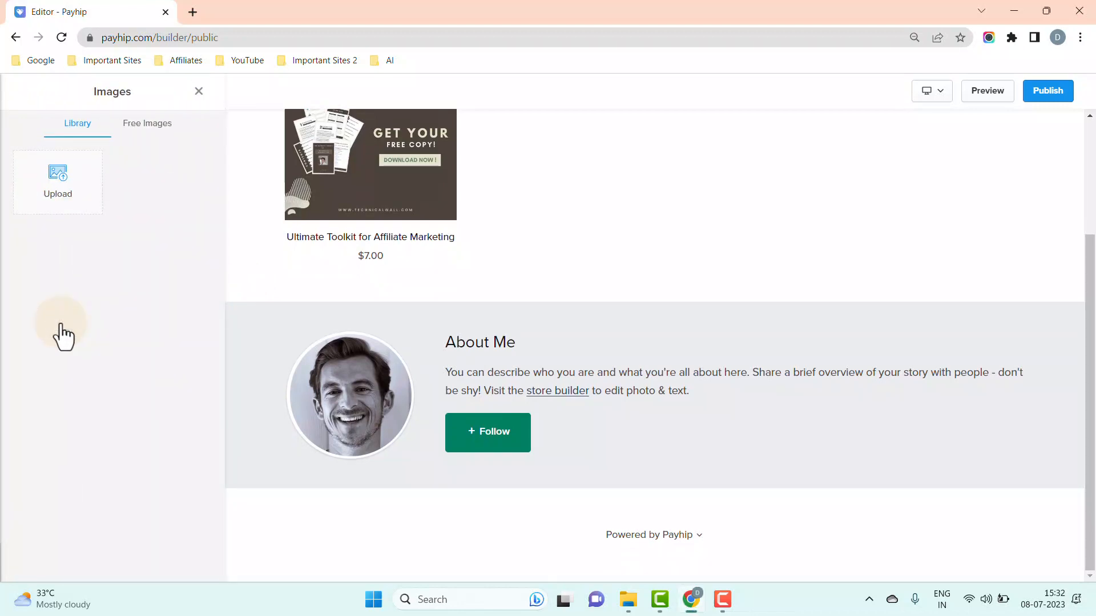
pyautogui.click(80, 209)
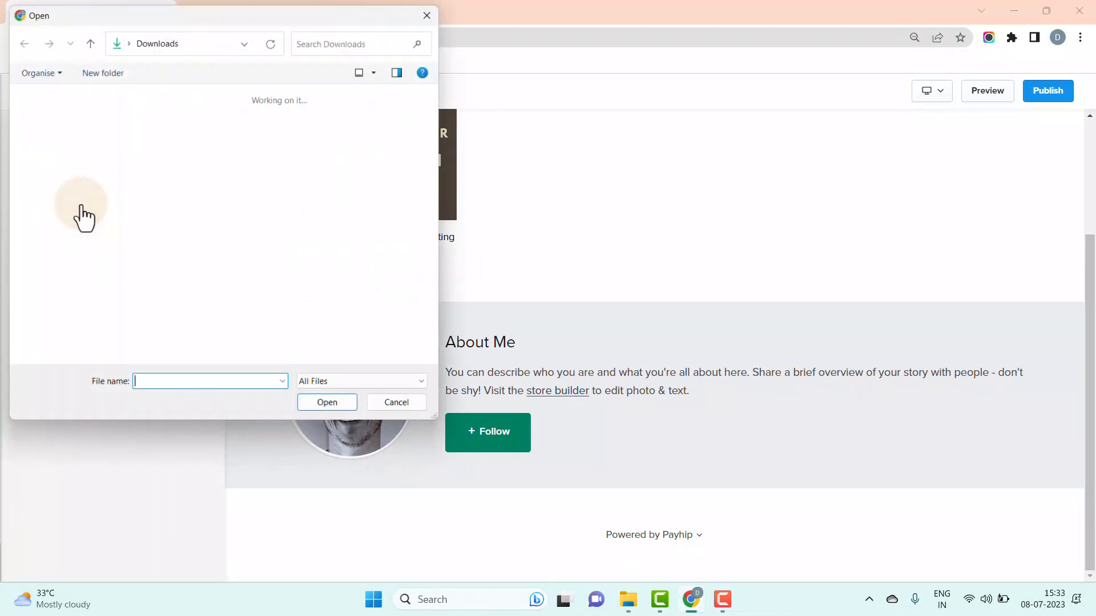
pyautogui.click(154, 248)
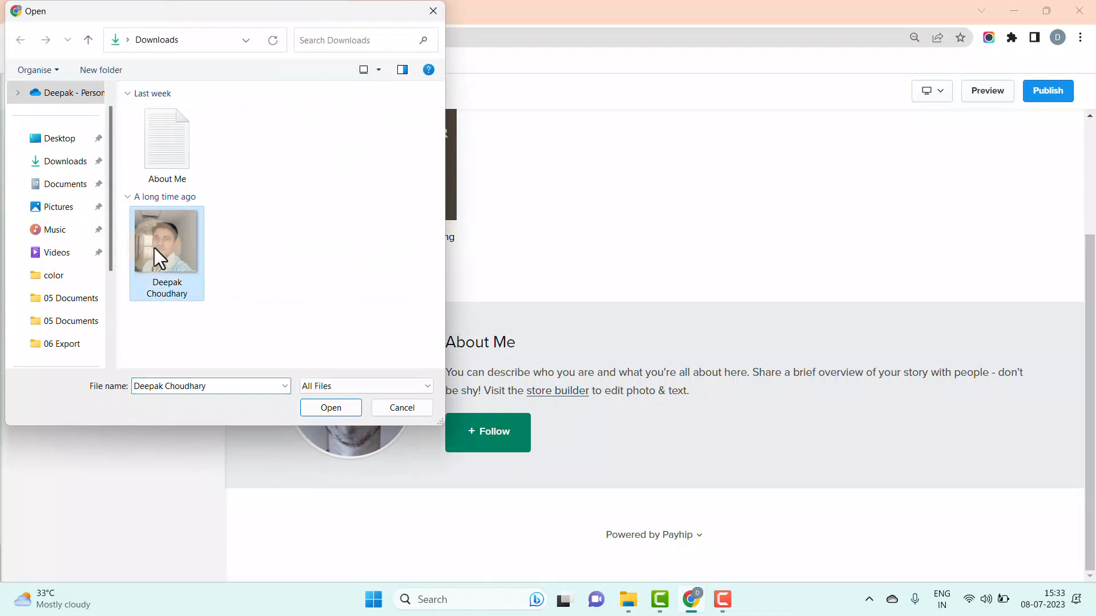
pyautogui.click(314, 410)
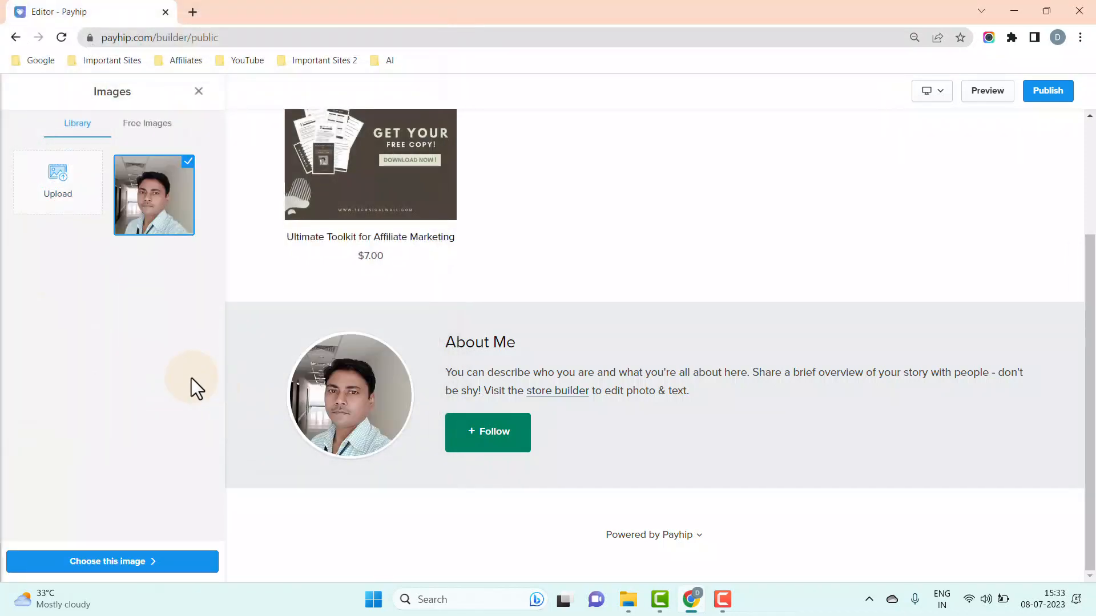
pyautogui.click(192, 564)
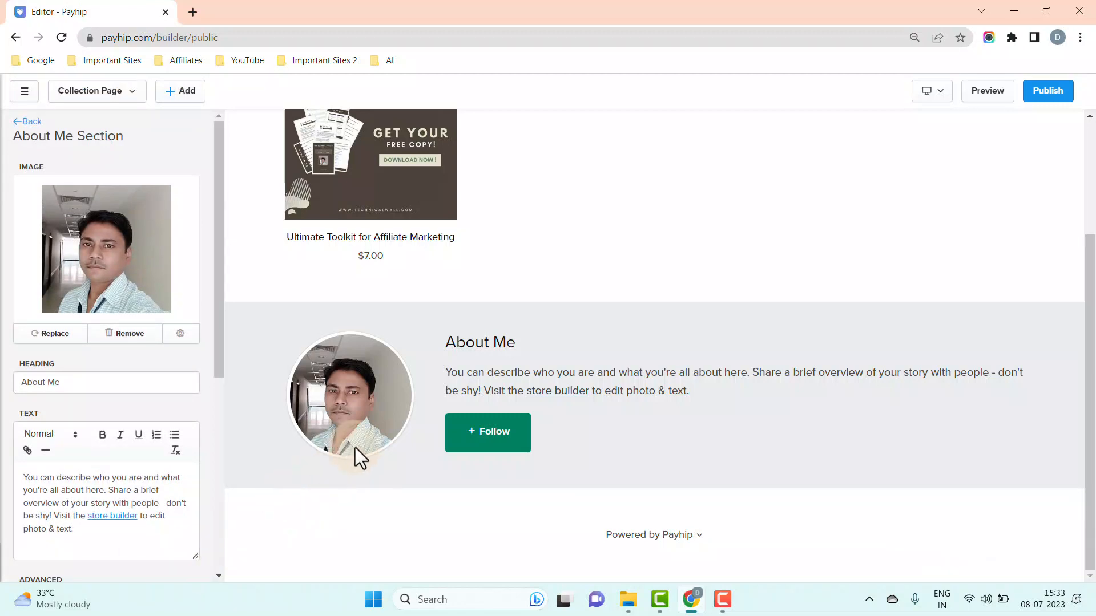
# - Select and delete the default About Me bio text
pyautogui.moveTo(444, 374); pyautogui.dragTo(712, 399)
pyautogui.click(691, 417)
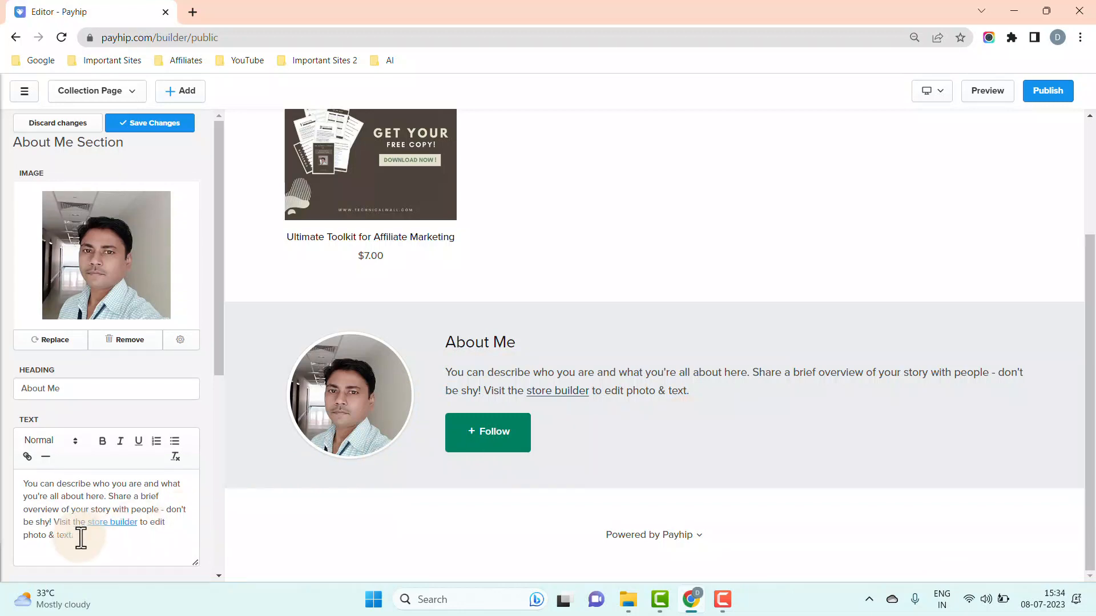
pyautogui.moveTo(81, 536); pyautogui.dragTo(23, 488)
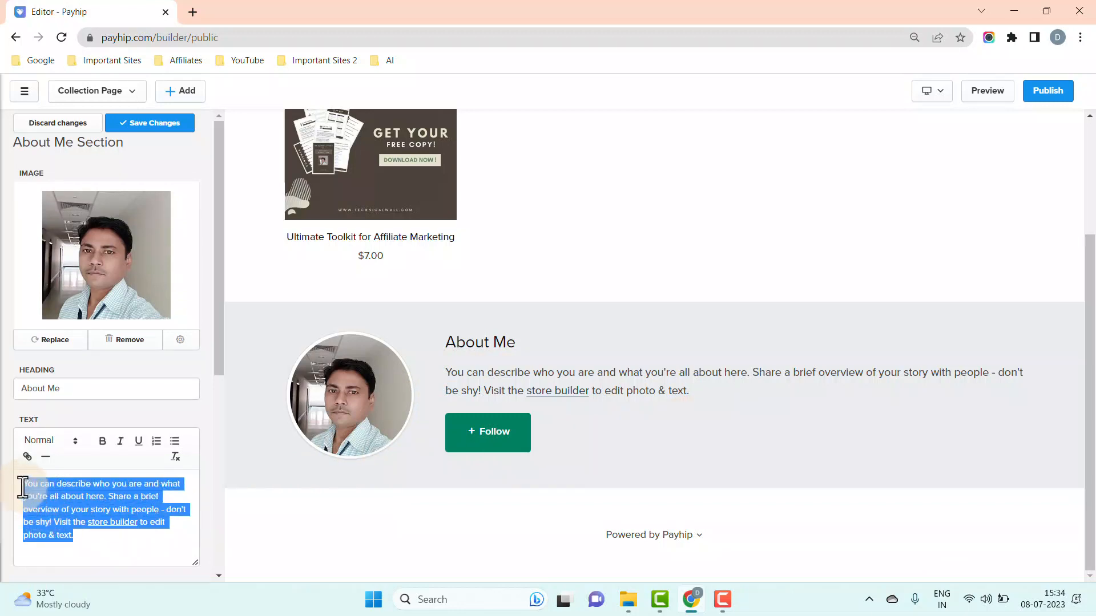
pyautogui.press('BackSpace')
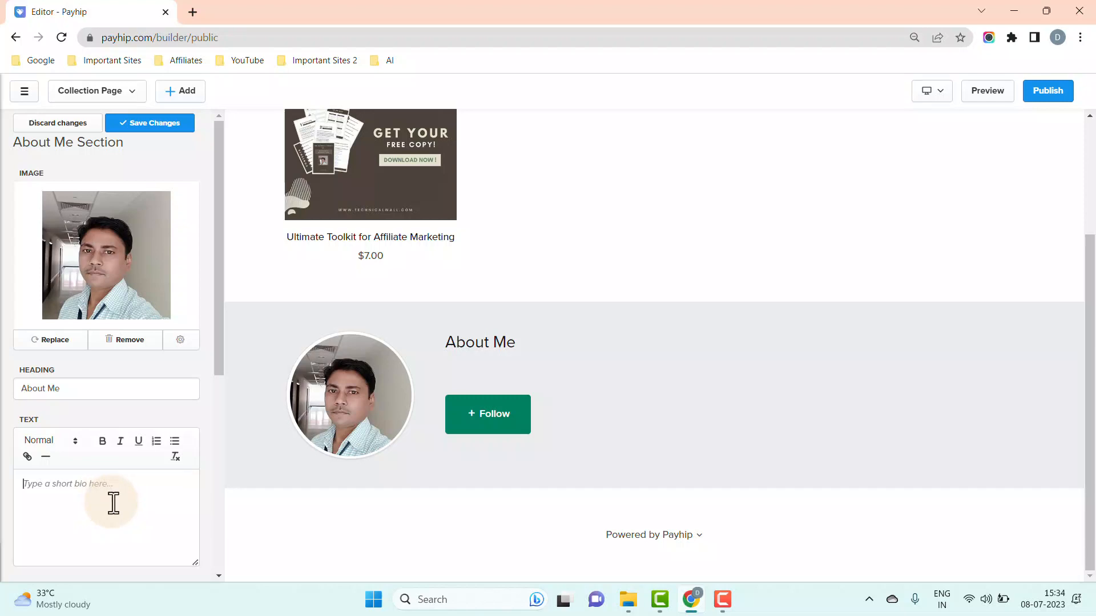
pyautogui.click(628, 600)
# - Copy the full bio paragraph from the About Me text file, then close Notepad
pyautogui.click(323, 234)
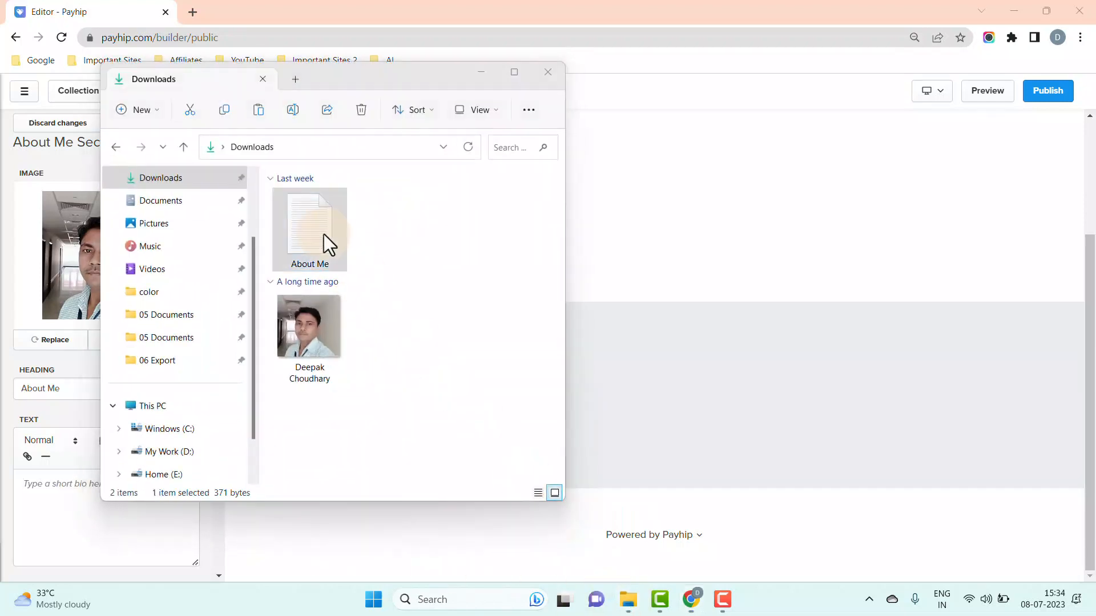
pyautogui.doubleClick(320, 235)
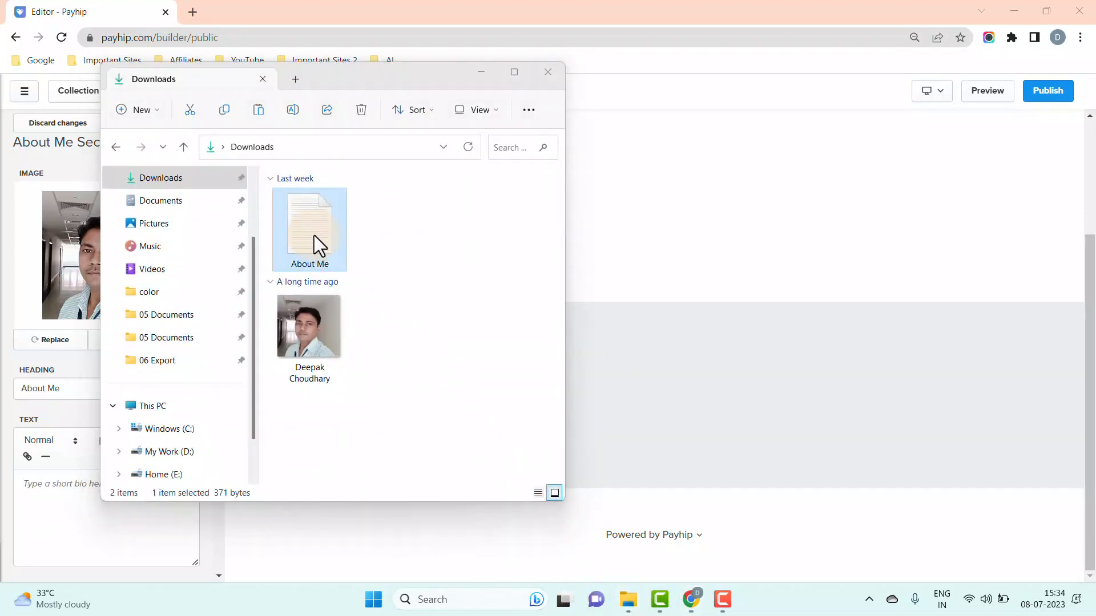
pyautogui.moveTo(541, 115); pyautogui.dragTo(36, 87)
pyautogui.rightClick(77, 98)
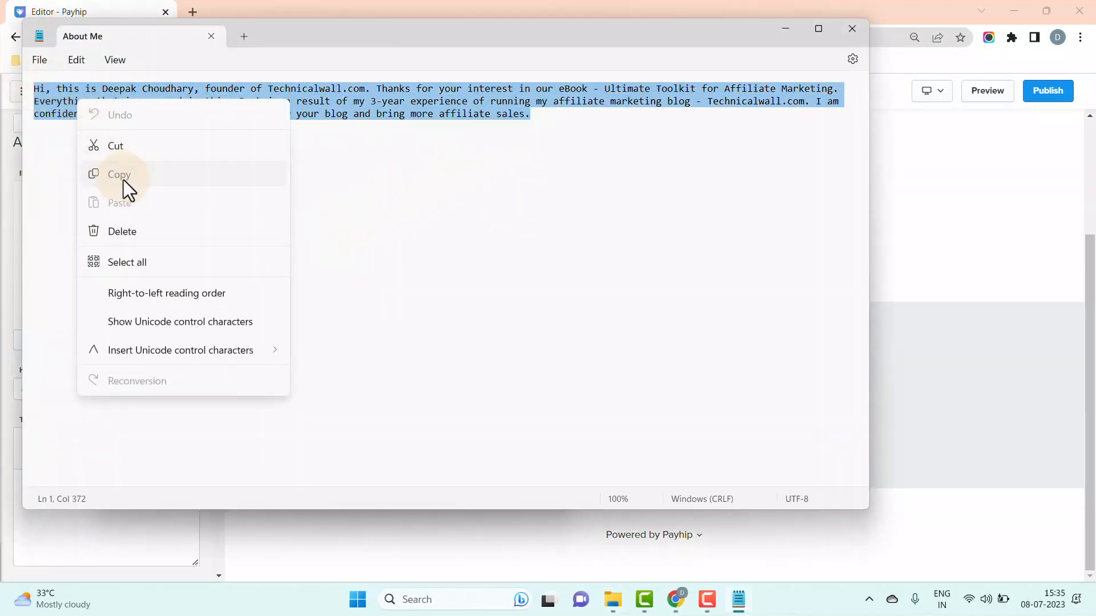
pyautogui.click(123, 178)
pyautogui.click(854, 29)
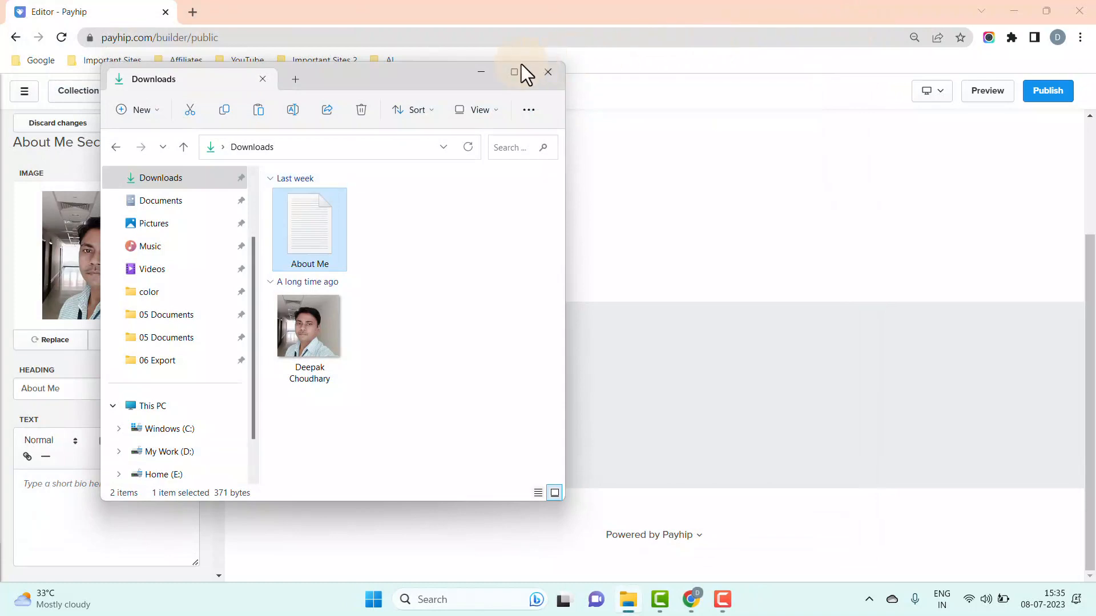
pyautogui.click(486, 73)
# - Paste the copied bio into the empty About Me text box and save the section
pyautogui.rightClick(43, 489)
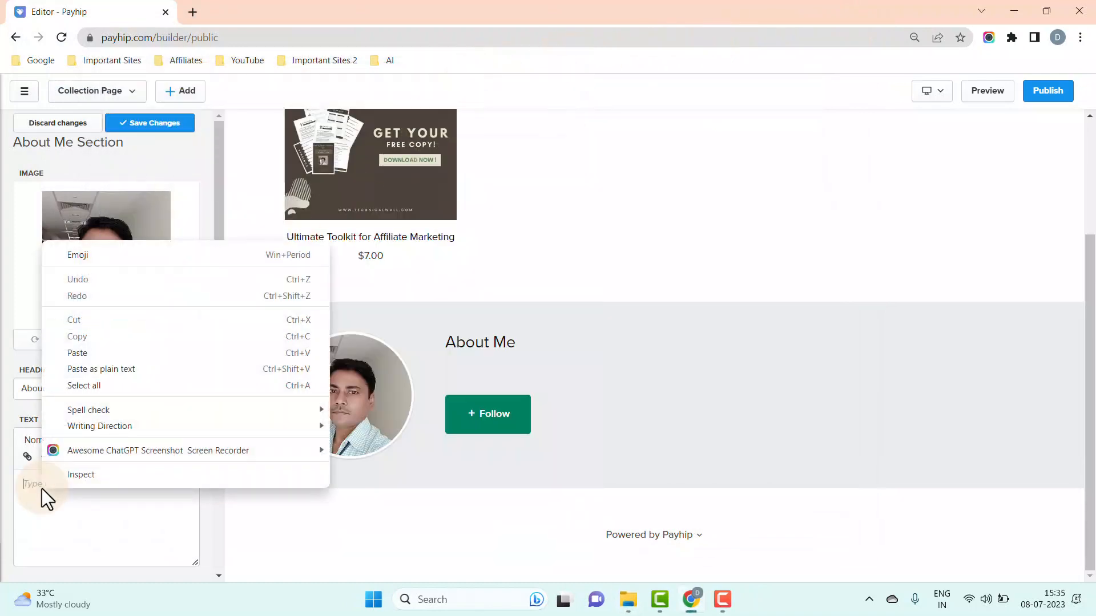
pyautogui.click(85, 352)
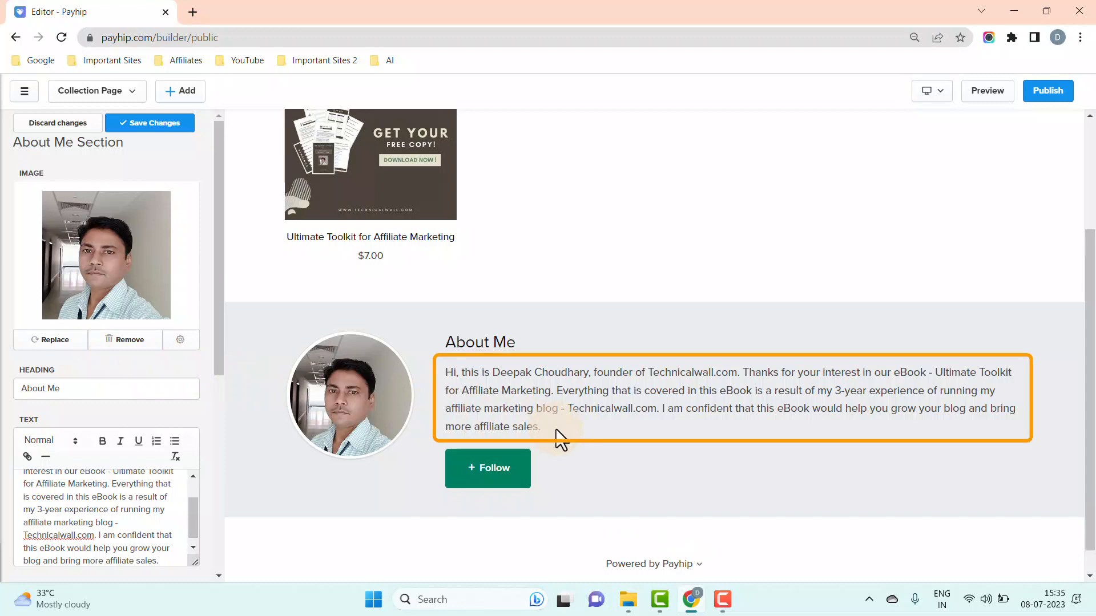
pyautogui.click(179, 130)
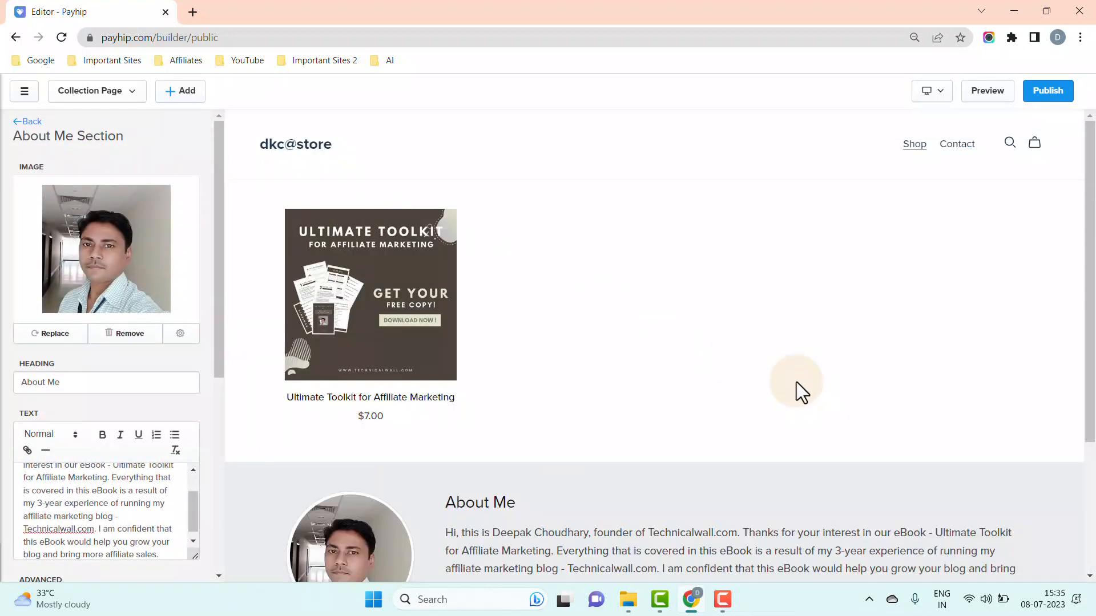
# - Publish the store changes and visit the live payhip.com/dkcstore storefront
pyautogui.click(1053, 97)
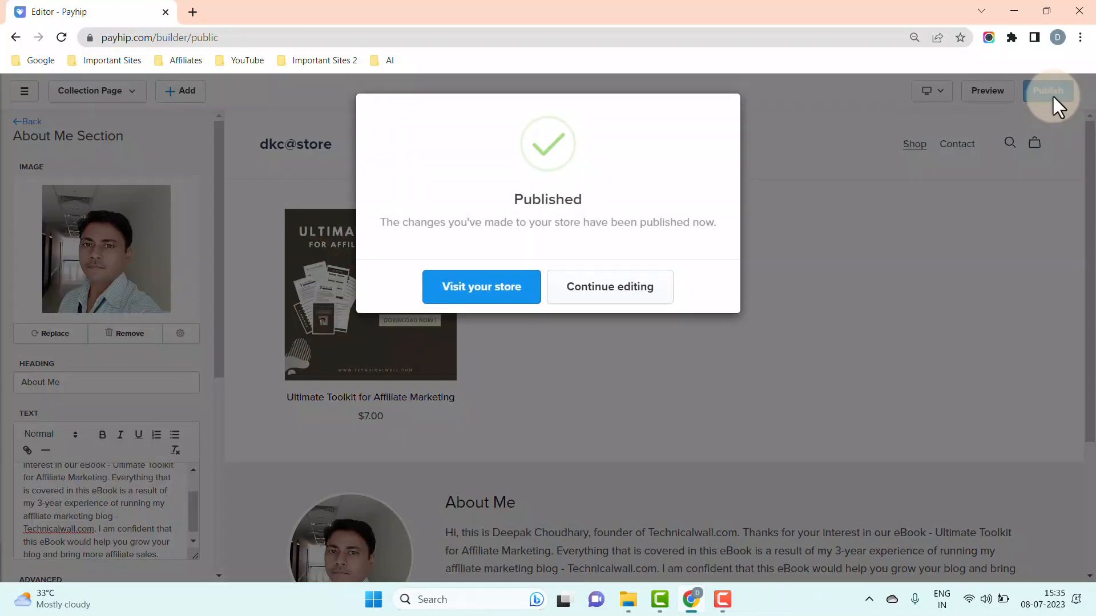
pyautogui.click(524, 303)
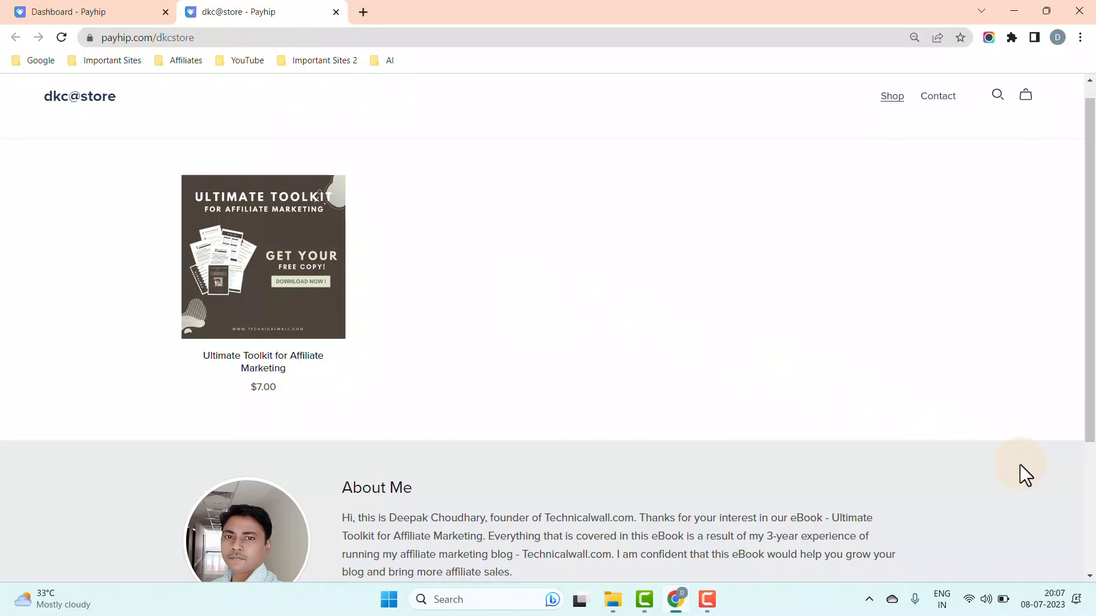
# - Close the storefront tab and briefly preview the public store from the dashboard
pyautogui.click(336, 12)
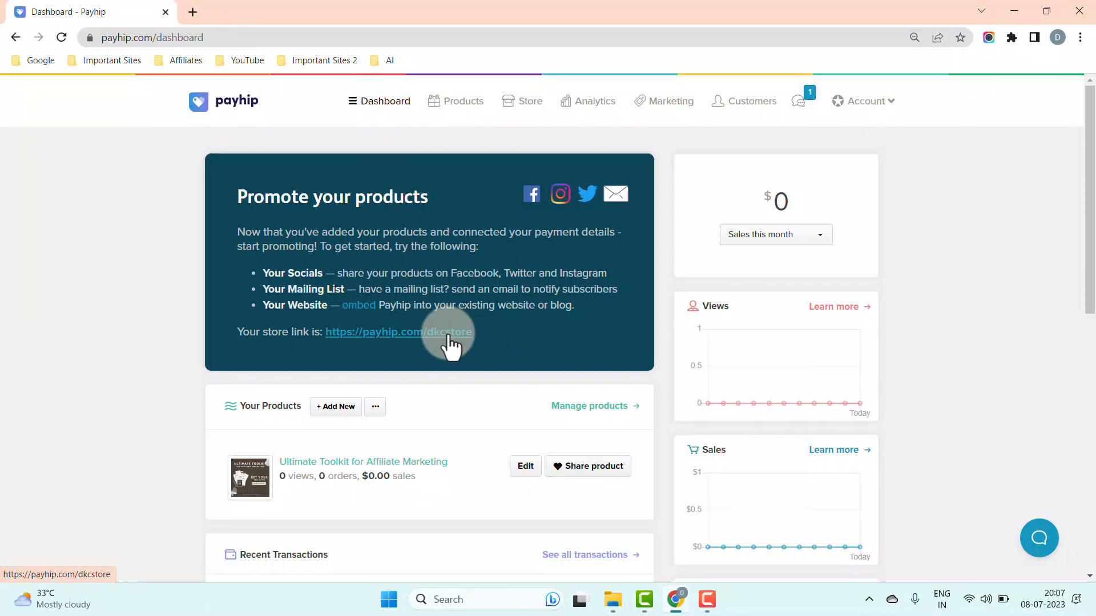
pyautogui.click(449, 334)
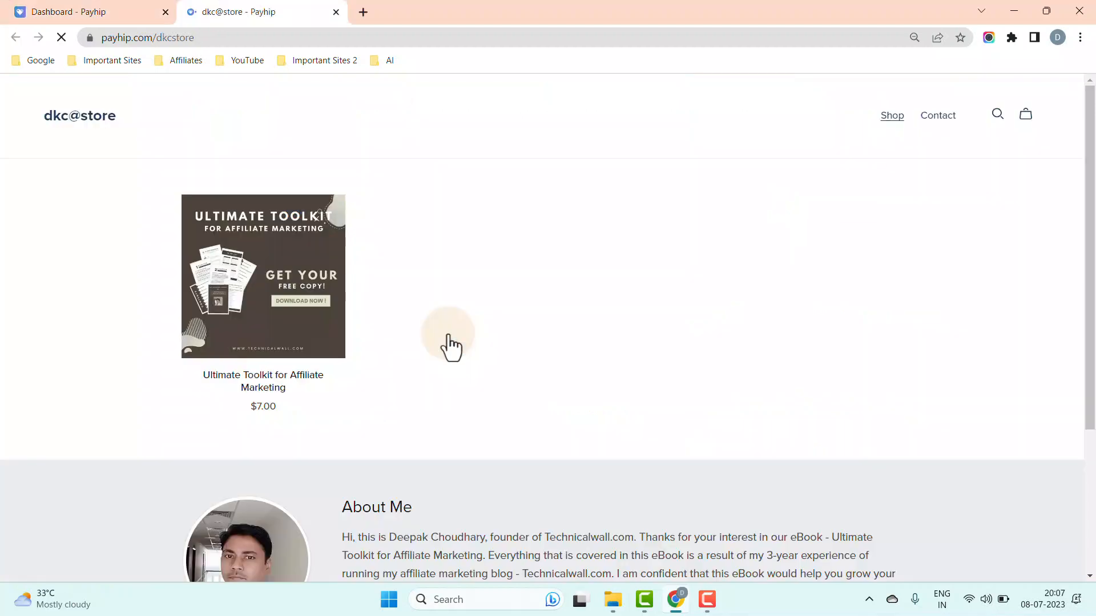
pyautogui.scroll(-3, 447, 334)
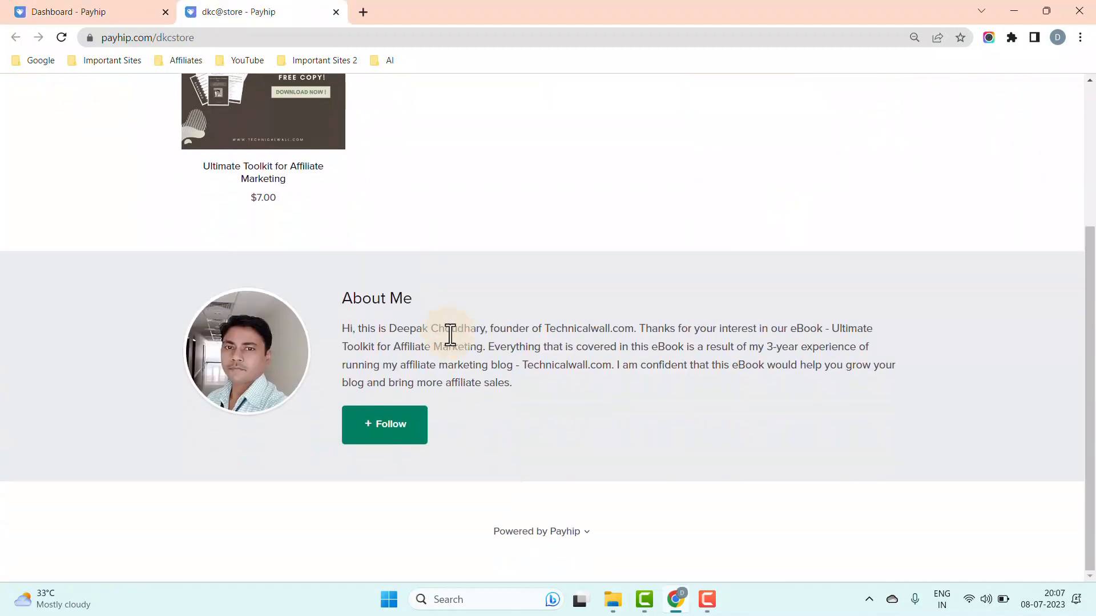
pyautogui.scroll(3, 447, 331)
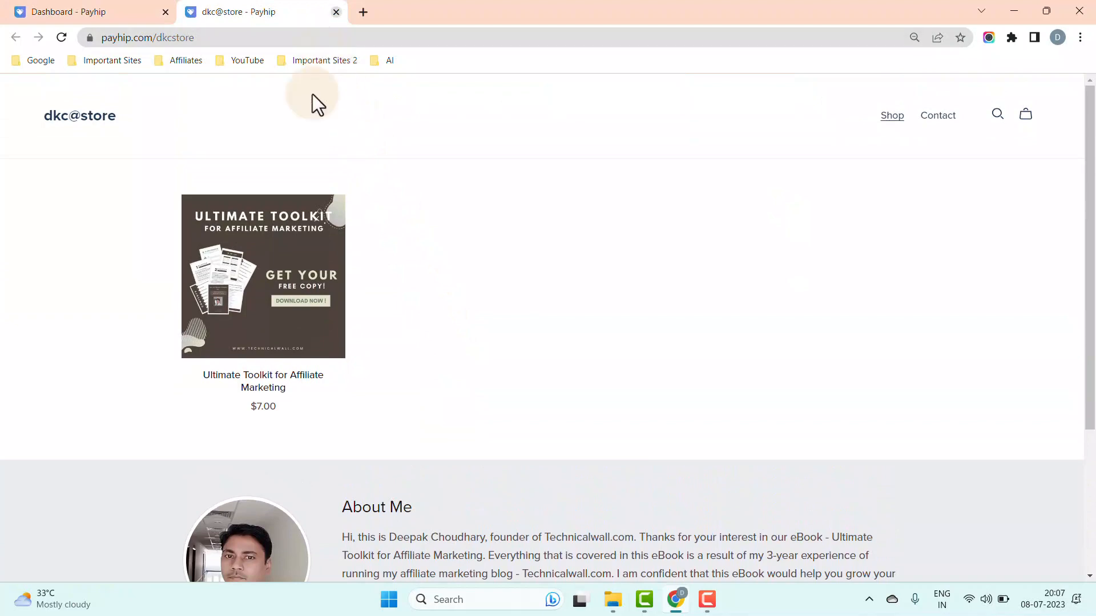
pyautogui.hotkey('ctrl', 'w')
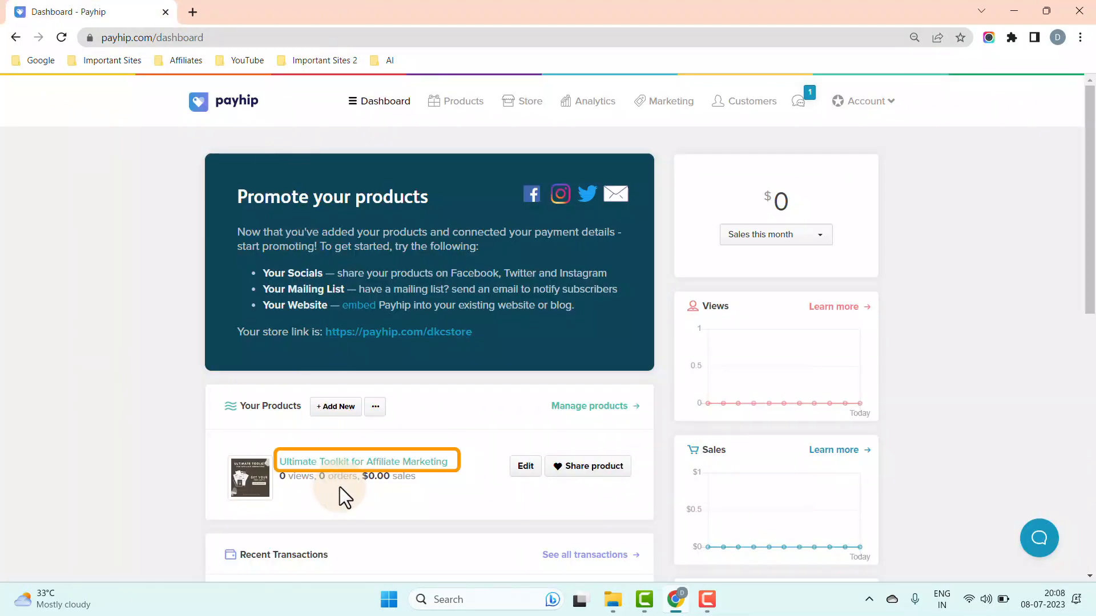
# - Preview the Ultimate Toolkit for Affiliate Marketing product page and copy its link address
pyautogui.click(344, 463)
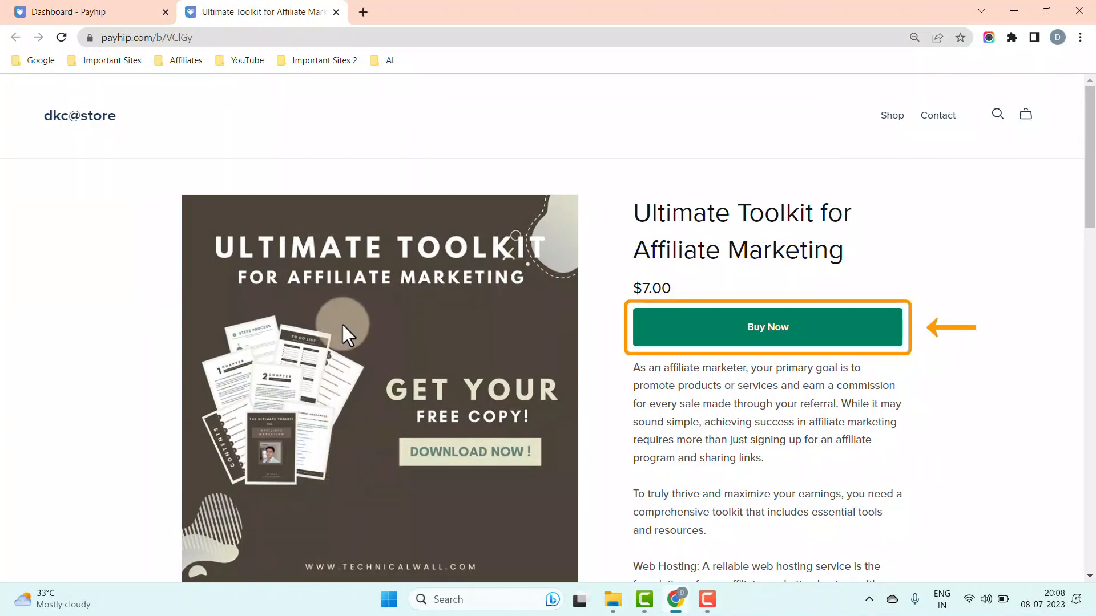
pyautogui.click(336, 12)
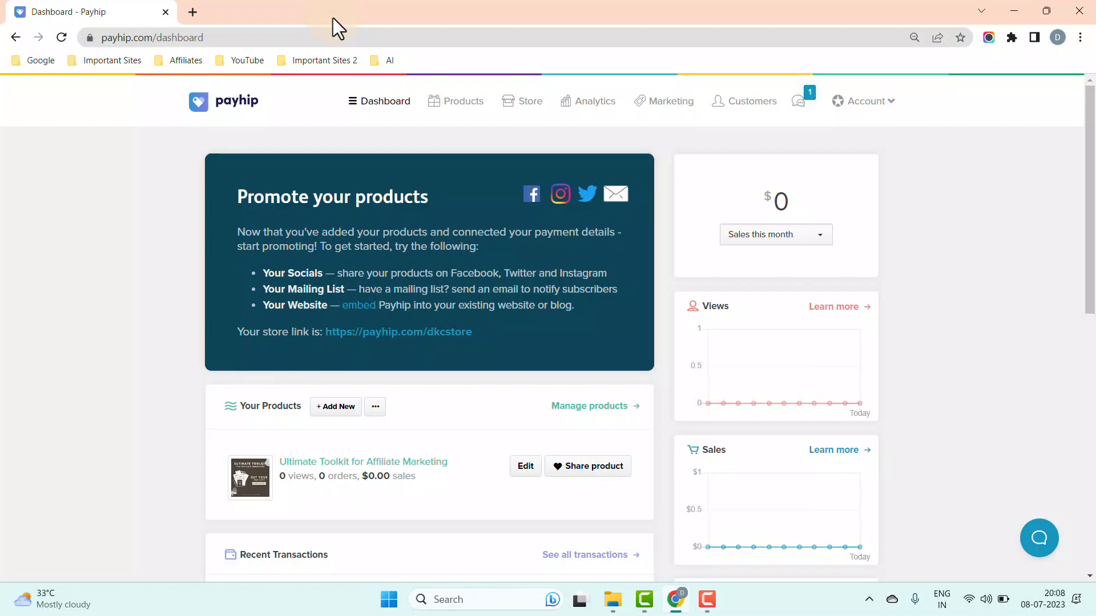
pyautogui.rightClick(416, 465)
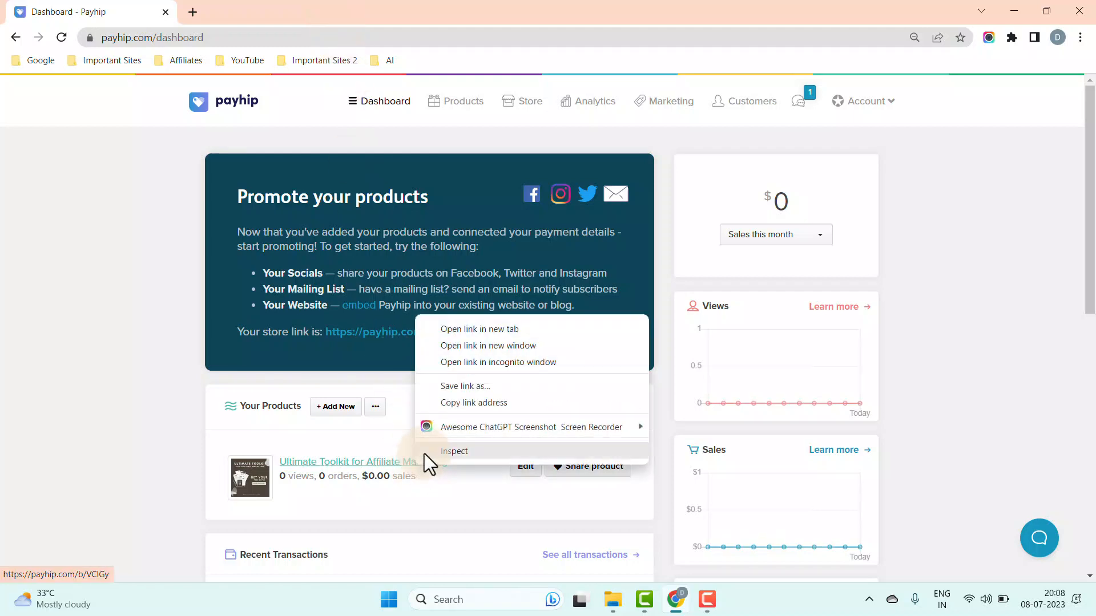
pyautogui.click(464, 402)
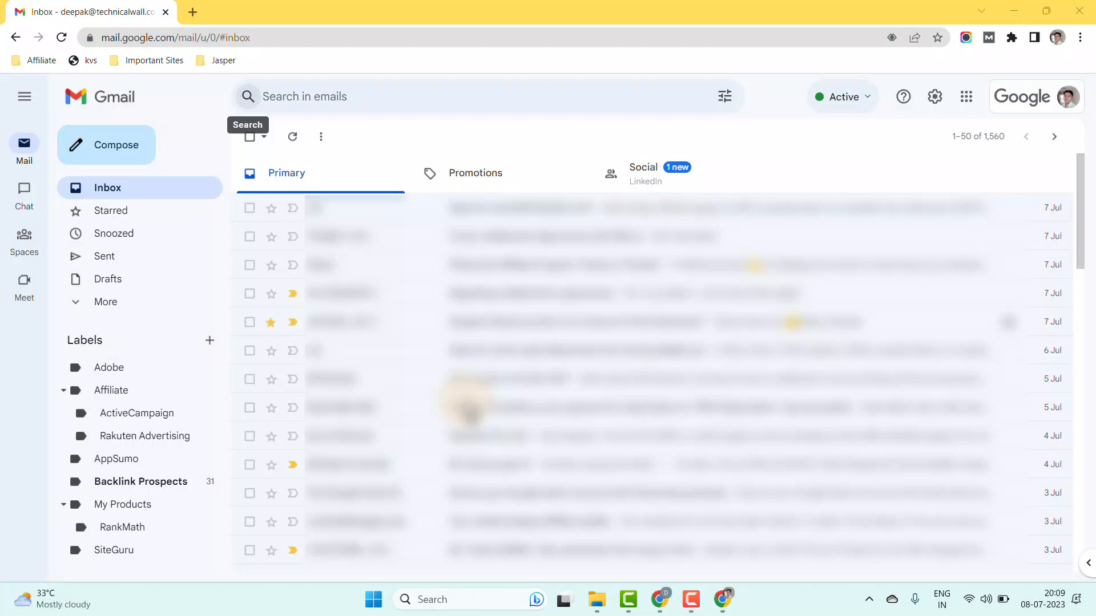
# - Compose a new Gmail message addressed to the recipient's e-mail address
pyautogui.click(103, 166)
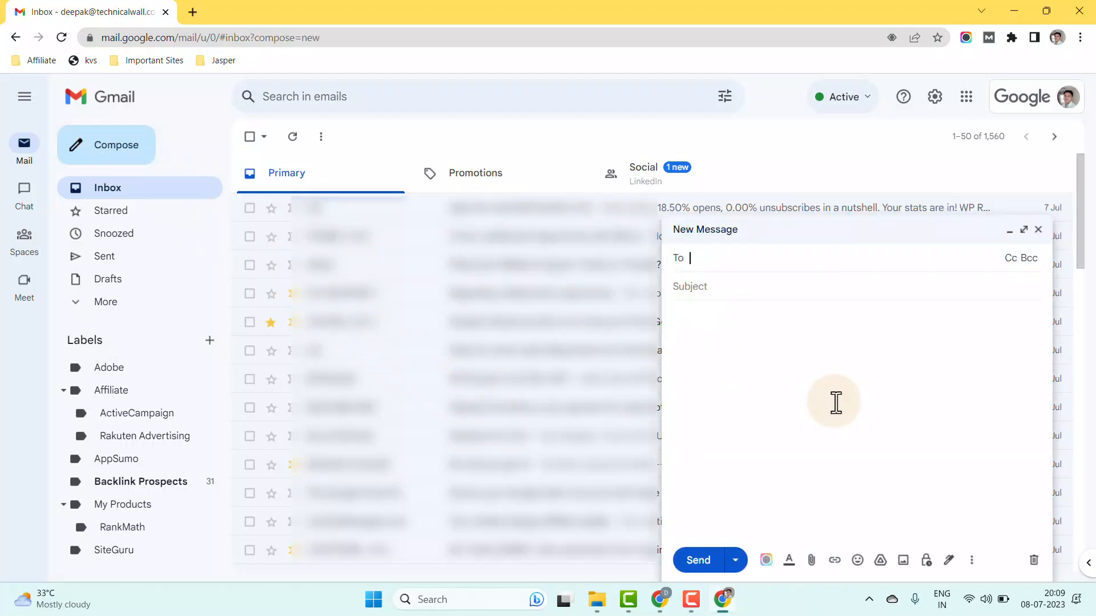
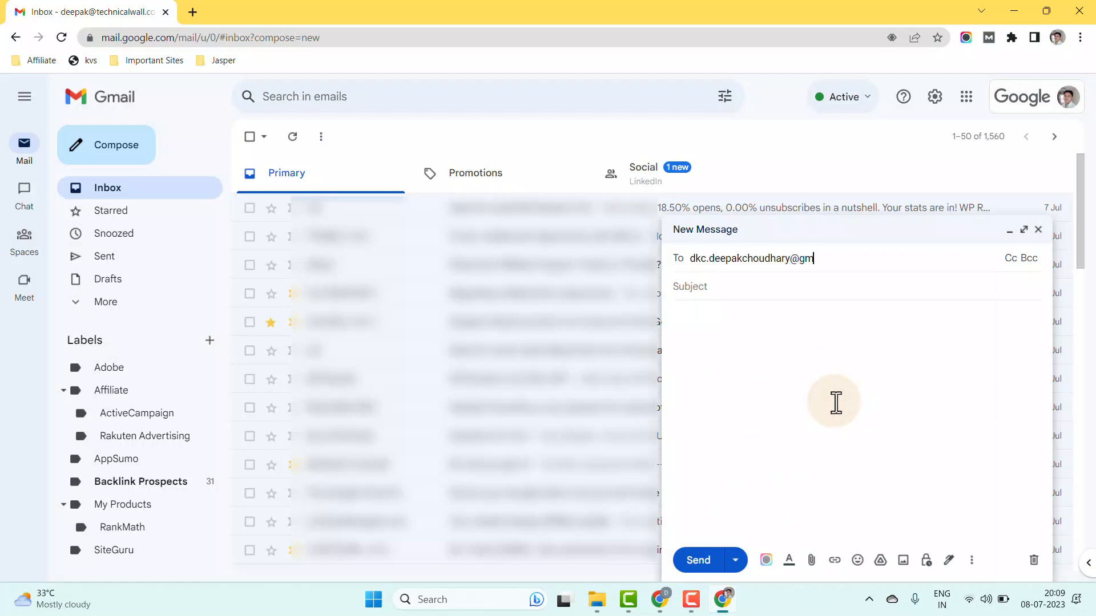
pyautogui.press('Return')
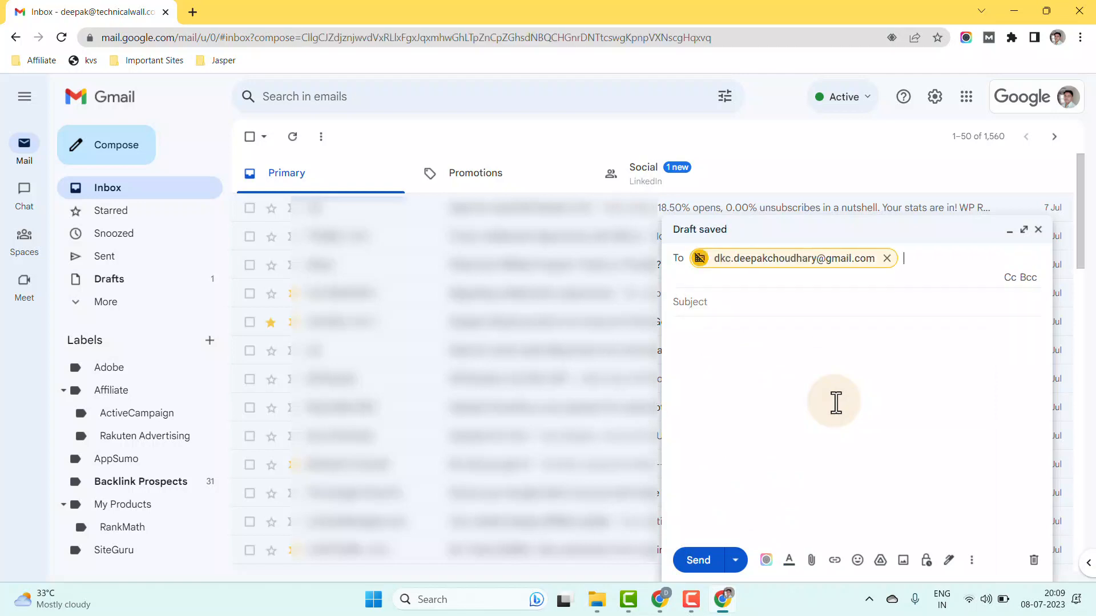
pyautogui.click(836, 403)
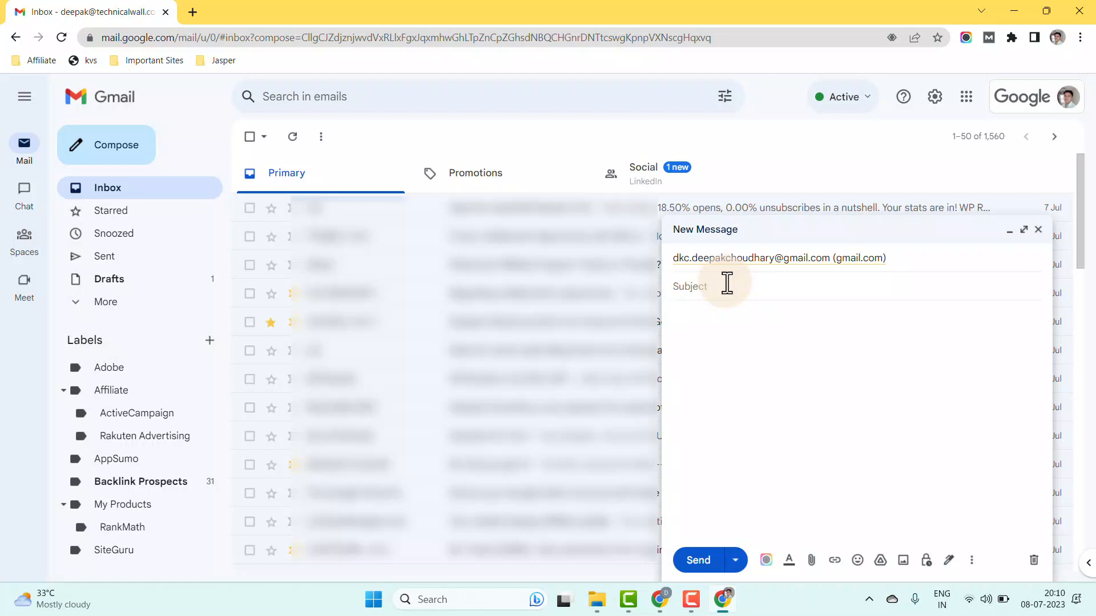
# - Copy the subject line 'Boost Your Affiliate Marketing Success with Our New eBook!' from sales-message into the email's Subject
pyautogui.click(597, 599)
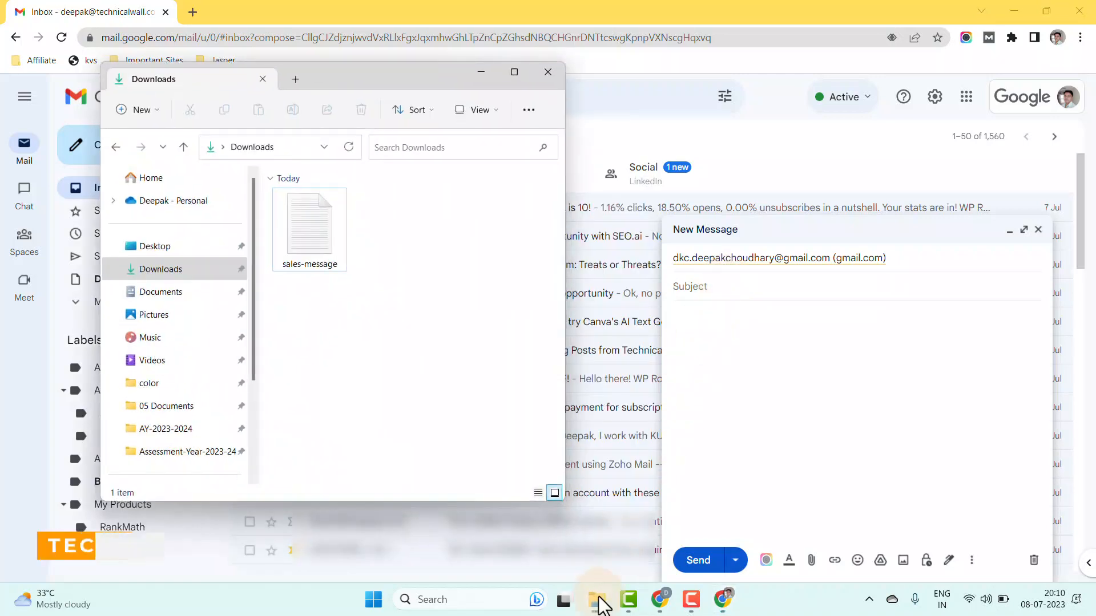
pyautogui.doubleClick(317, 232)
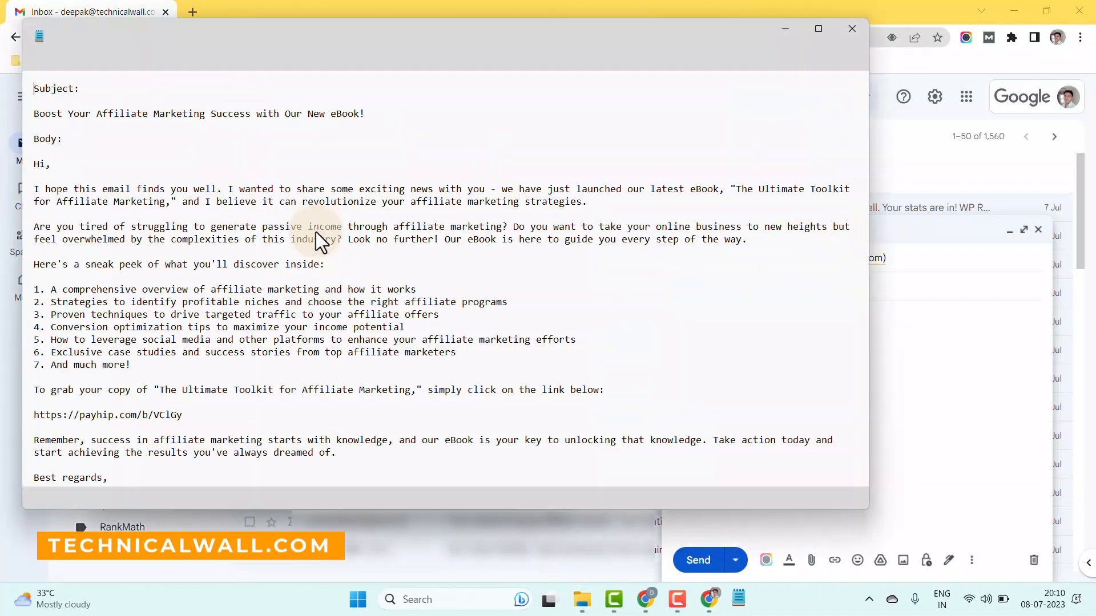
pyautogui.moveTo(36, 117); pyautogui.dragTo(367, 115)
pyautogui.rightClick(344, 112)
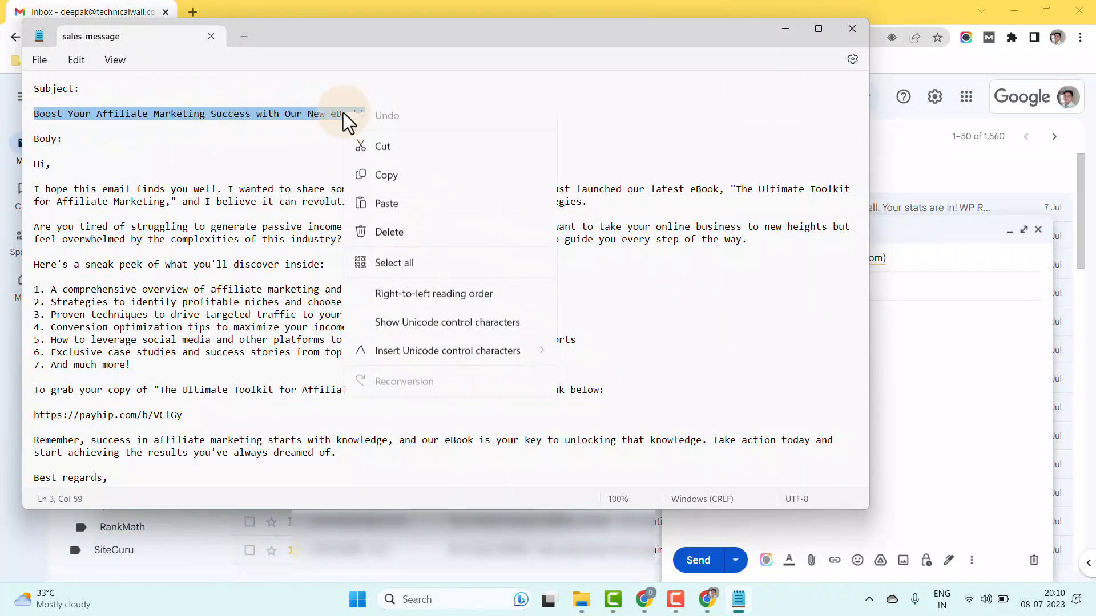
pyautogui.click(379, 179)
pyautogui.click(913, 291)
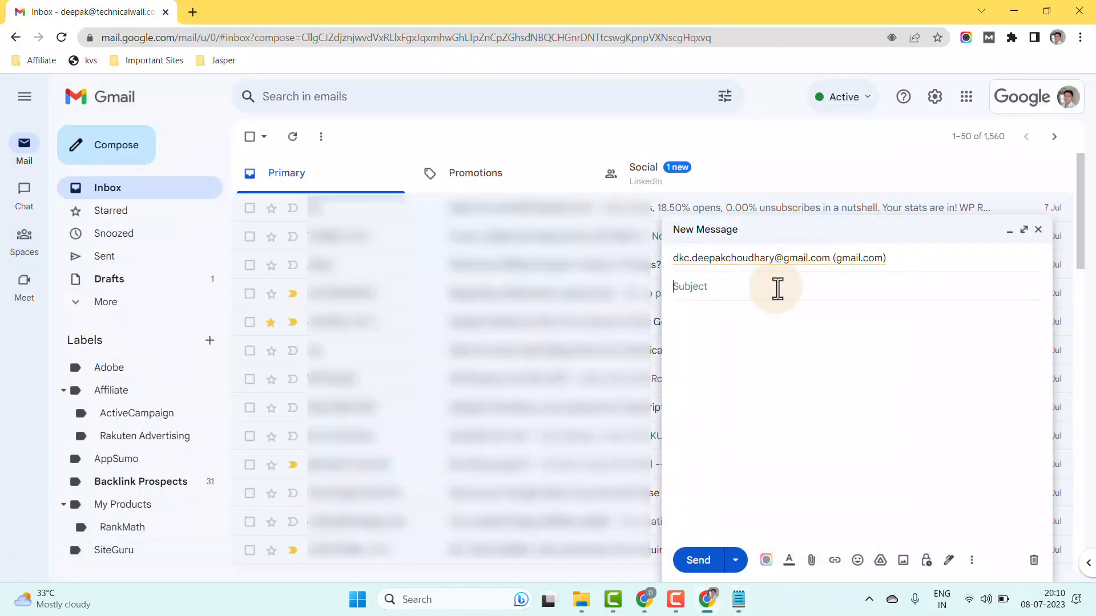
pyautogui.rightClick(690, 287)
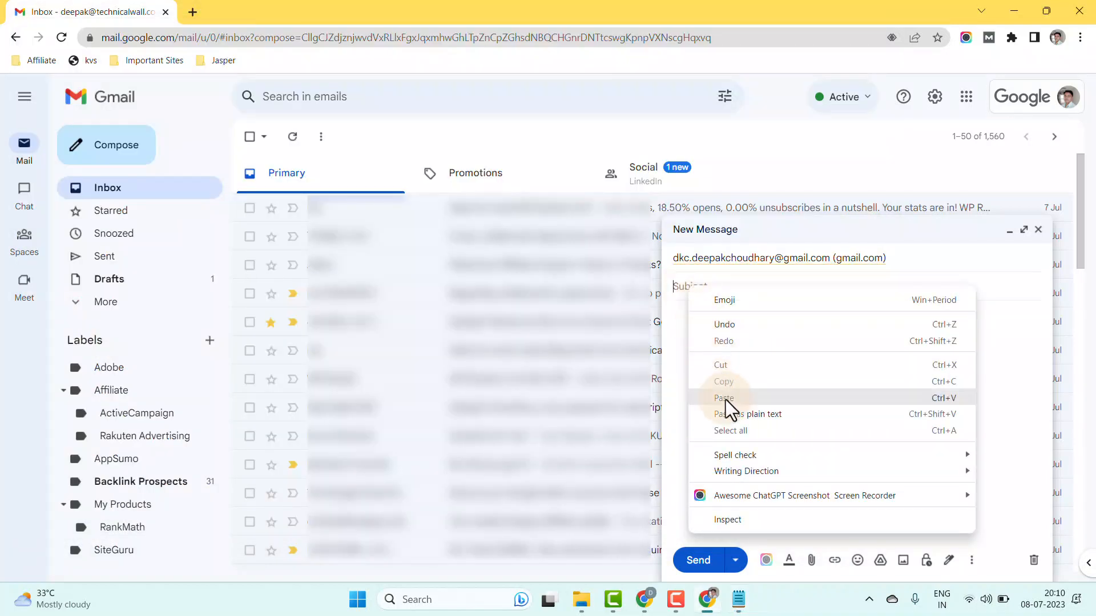
pyautogui.click(725, 398)
# - Copy the sales-message body from 'Hi,' to the end into the email, closing Notepad
pyautogui.click(696, 322)
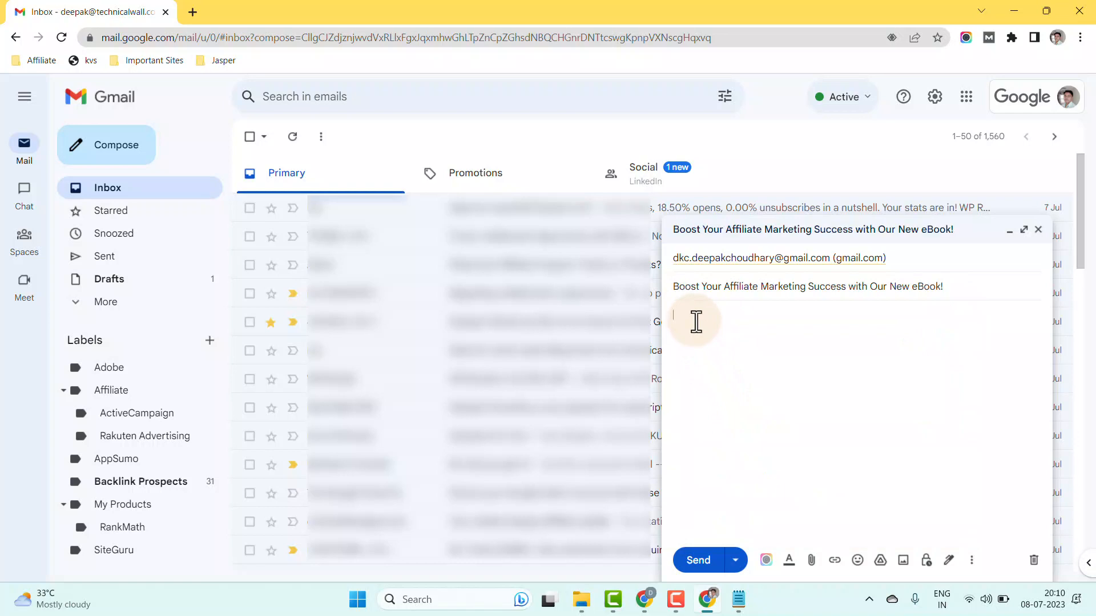
pyautogui.click(738, 599)
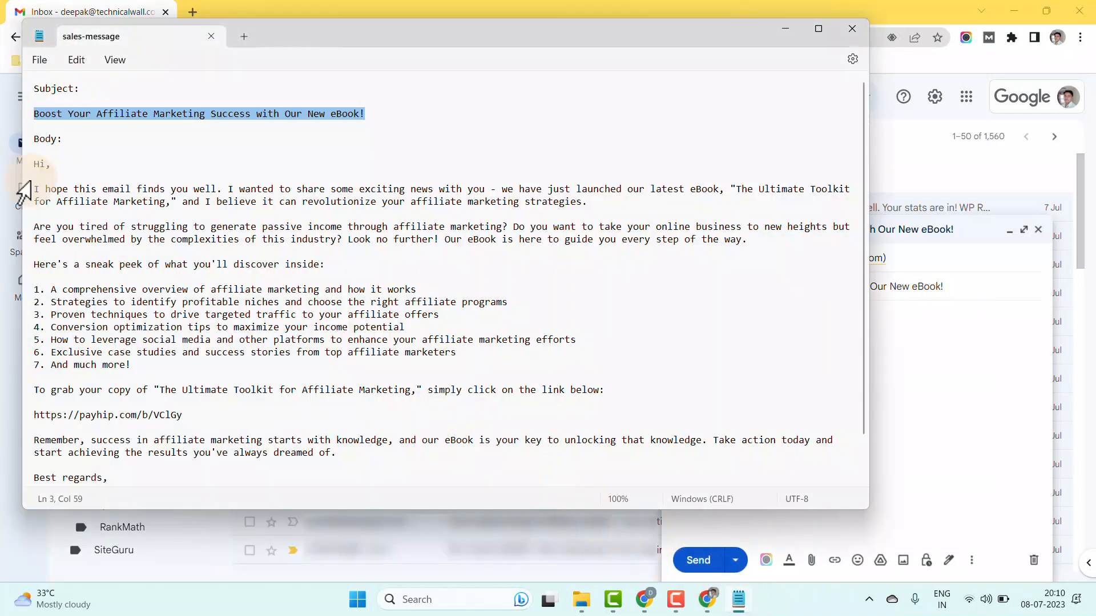
pyautogui.moveTo(33, 164); pyautogui.dragTo(111, 408)
pyautogui.rightClick(111, 407)
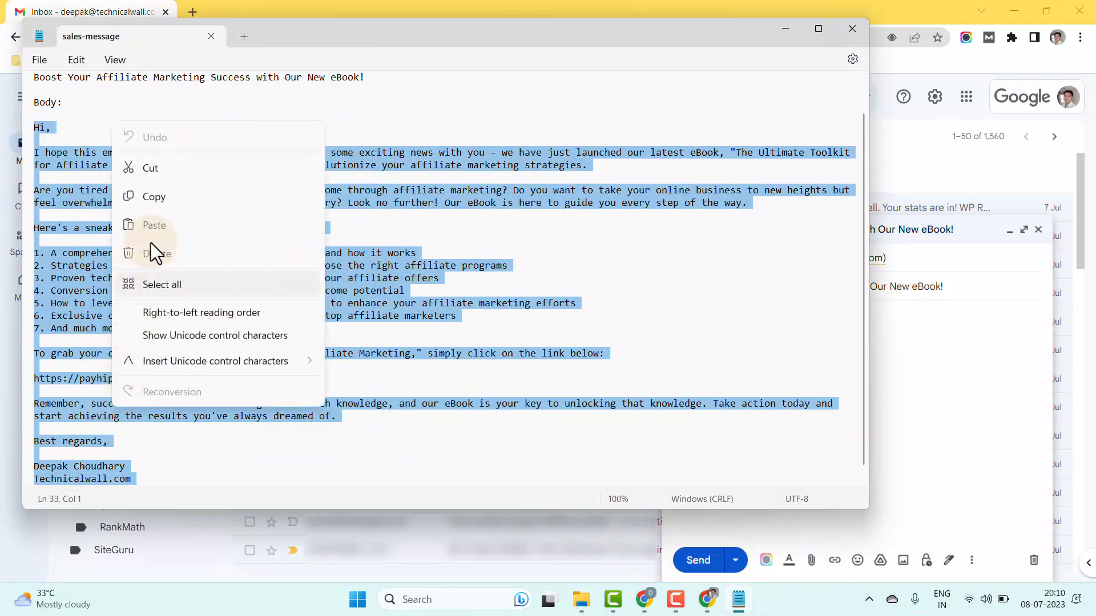
pyautogui.click(161, 199)
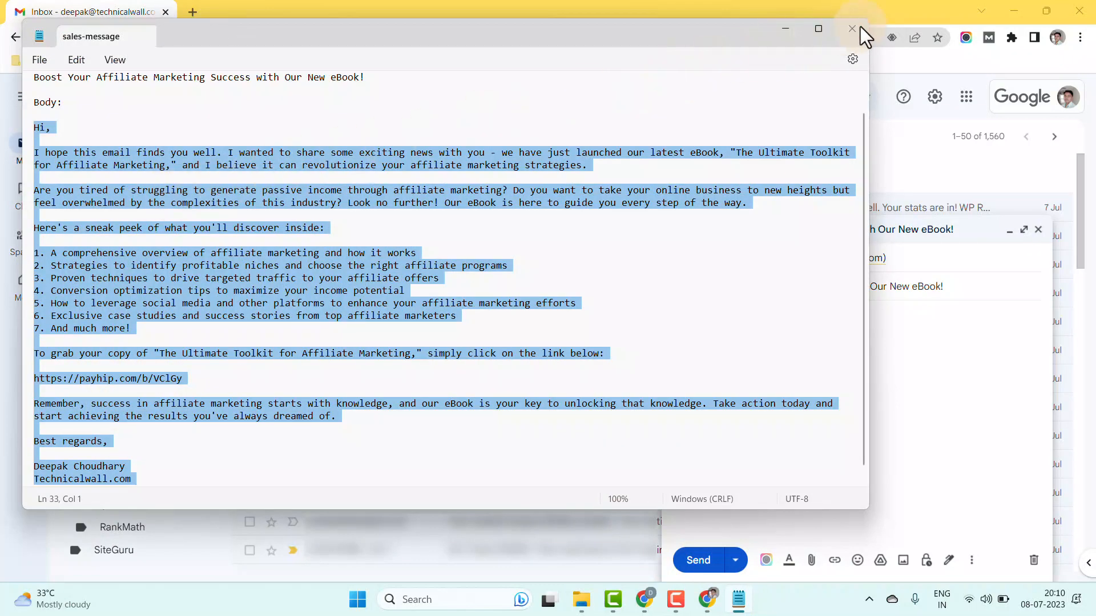
pyautogui.click(861, 26)
pyautogui.rightClick(693, 317)
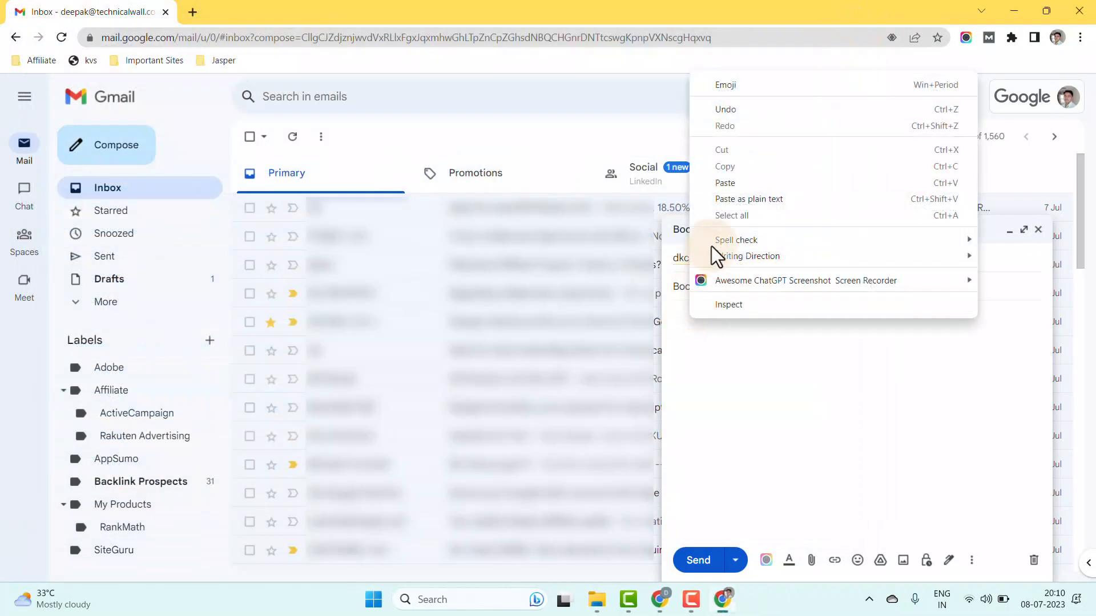
pyautogui.click(730, 184)
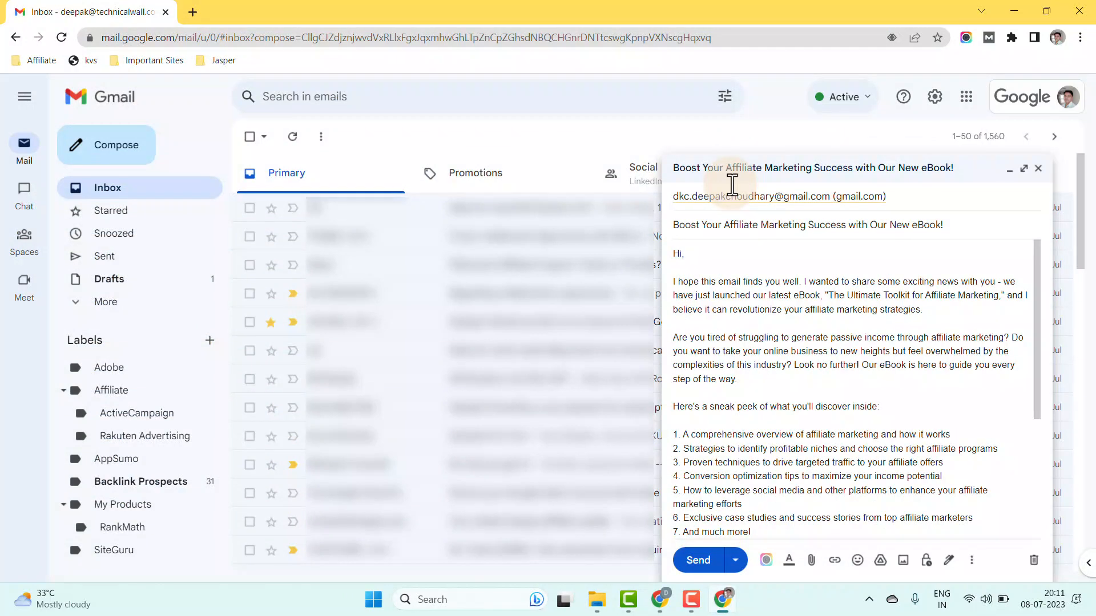
# - Check the payhip.com/b/VClGy product link in the message body and send the sales email
pyautogui.scroll(-3, 732, 184)
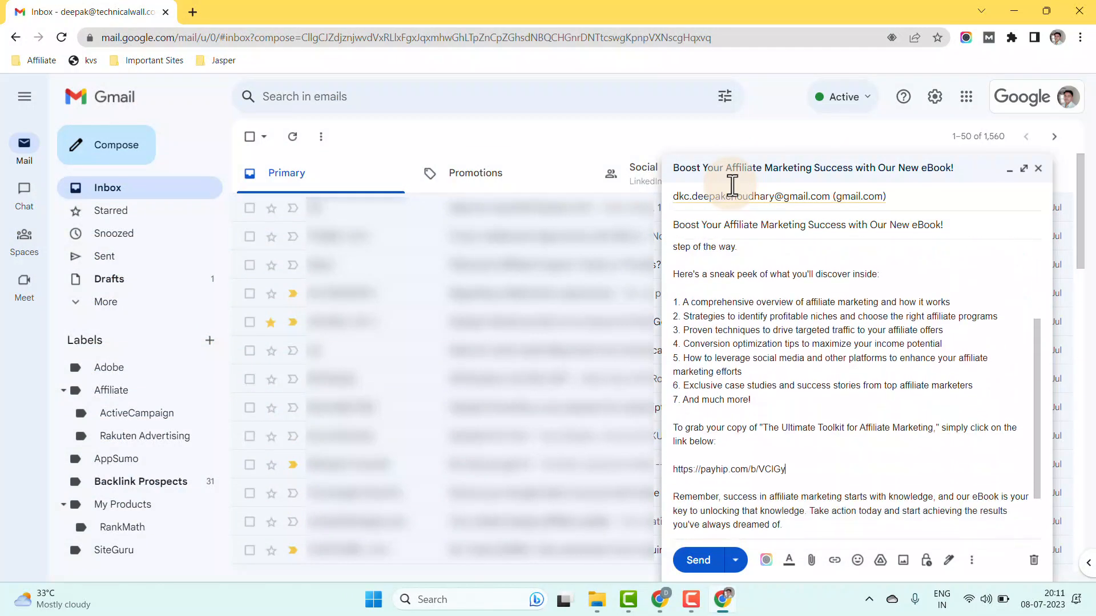
pyautogui.moveTo(790, 471); pyautogui.dragTo(662, 471)
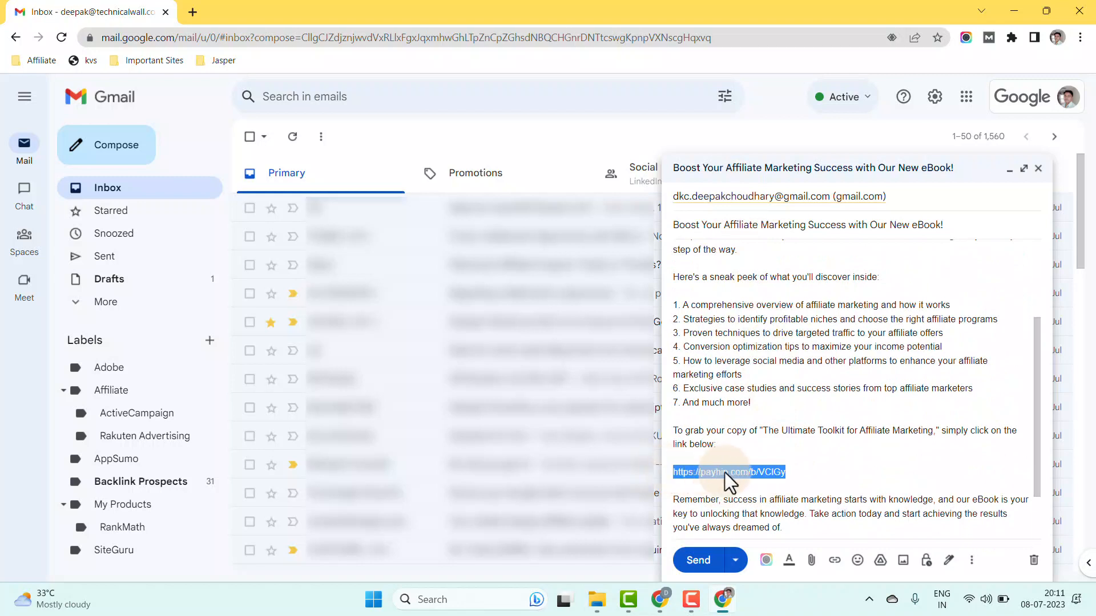
pyautogui.click(775, 478)
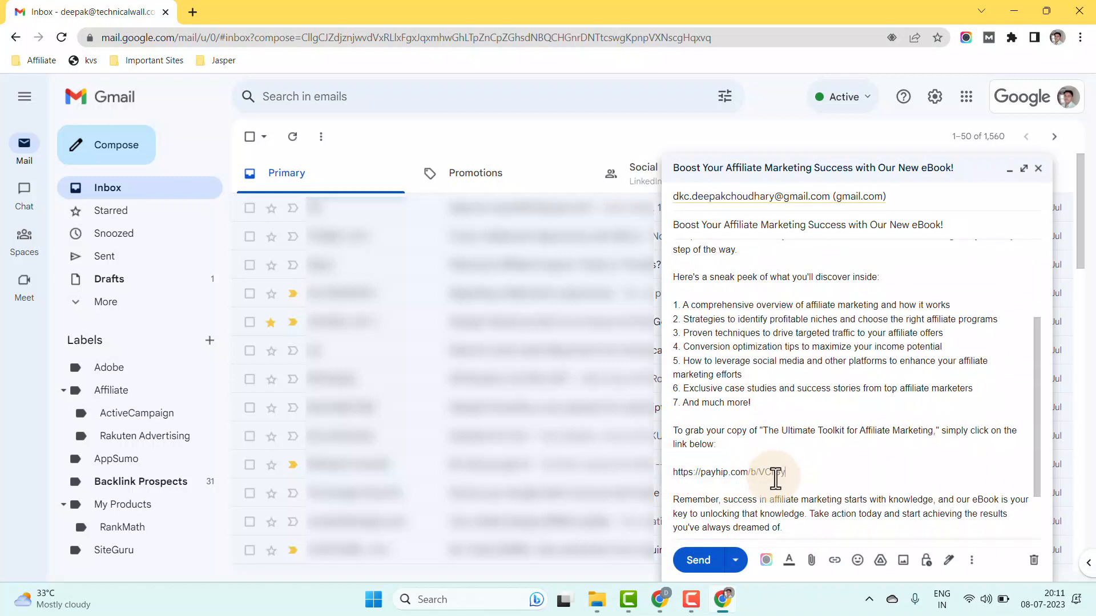
pyautogui.click(701, 560)
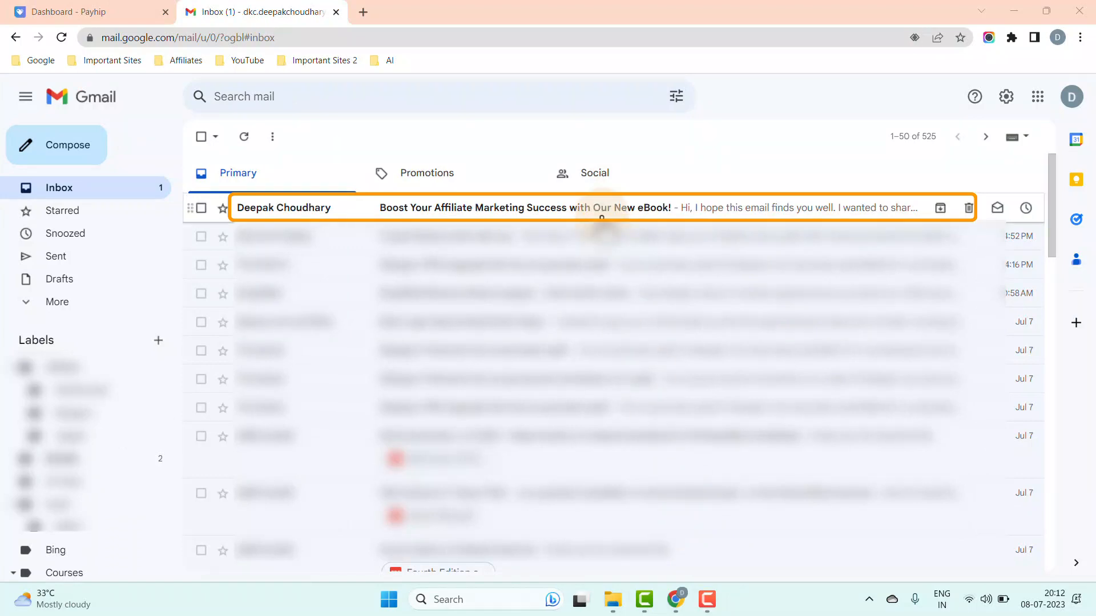
# - Open the received sales email and follow its payhip.com/b/VClGy link into a new tab
pyautogui.click(602, 218)
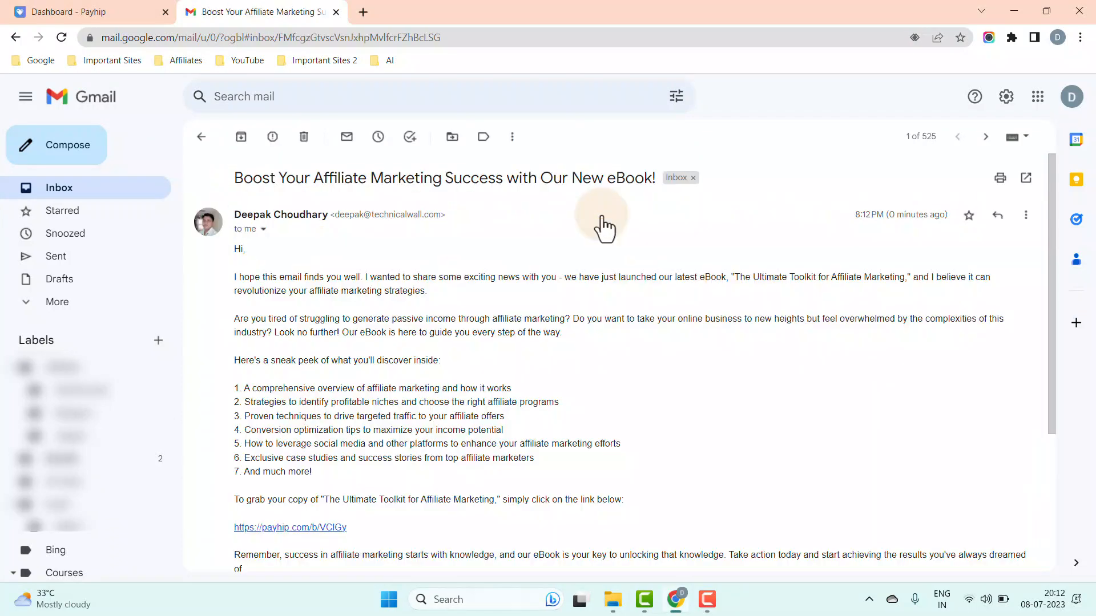
pyautogui.click(336, 529)
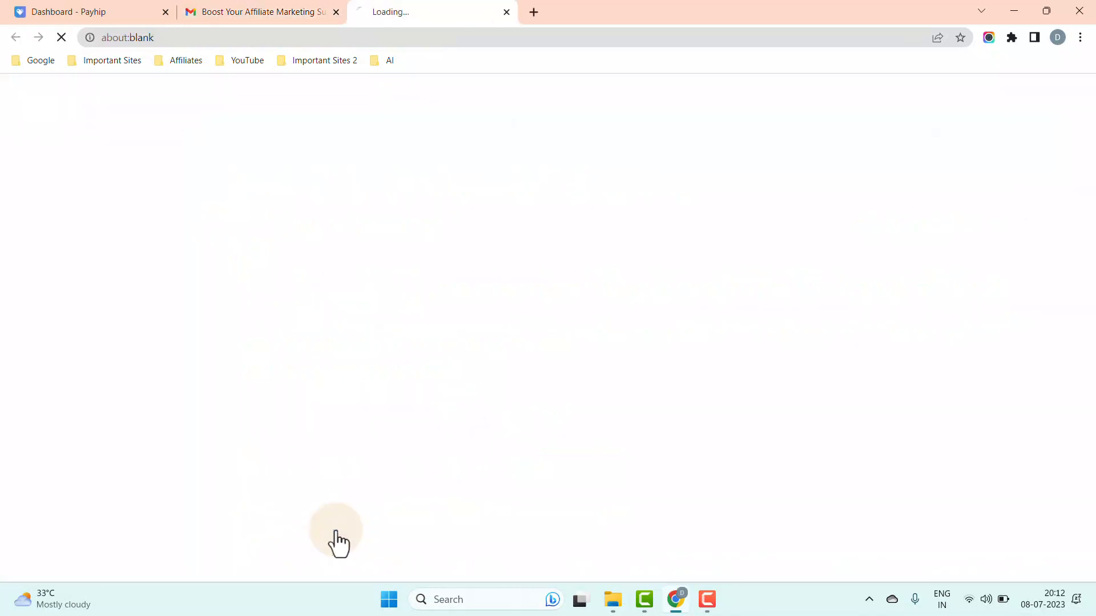